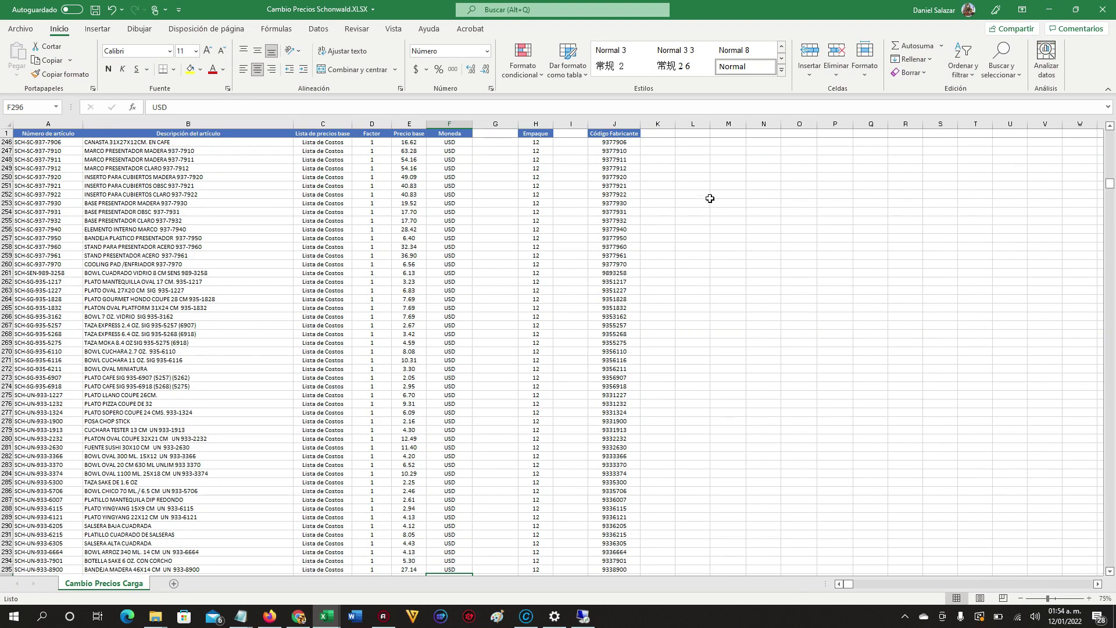
left_click(1112, 157)
left_click(1112, 154)
left_click(1111, 148)
left_click(1111, 145)
scroll(1112, 138, "up", 15)
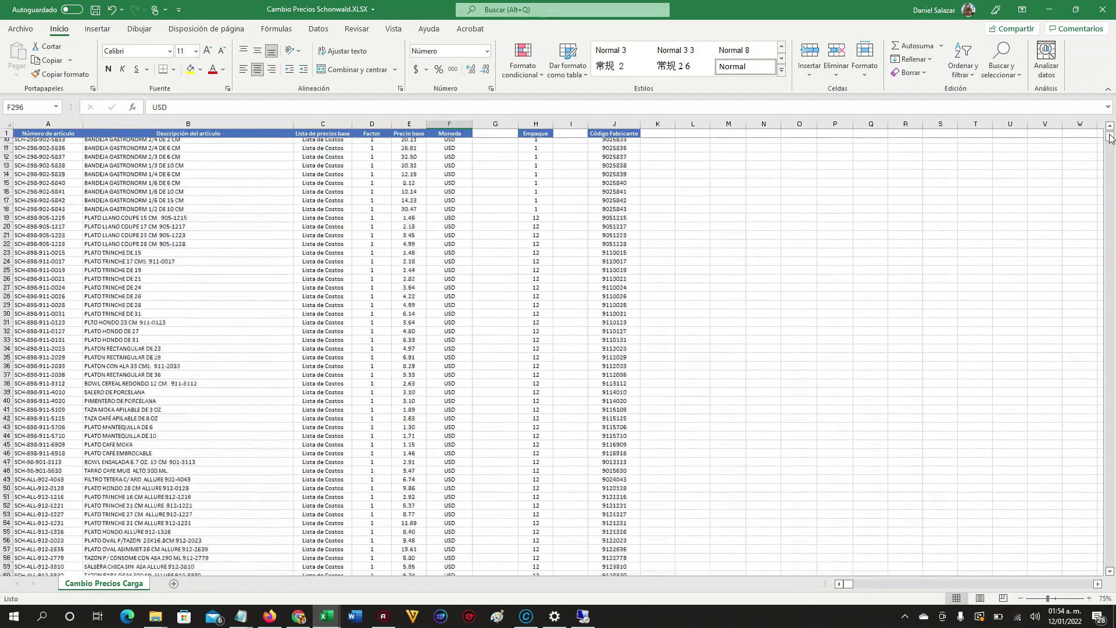
Open cambro claves.txt and cambro lista 12.txt together from the Lista de Precios folder in a new Excel window.
right_click(327, 616)
left_click(319, 560)
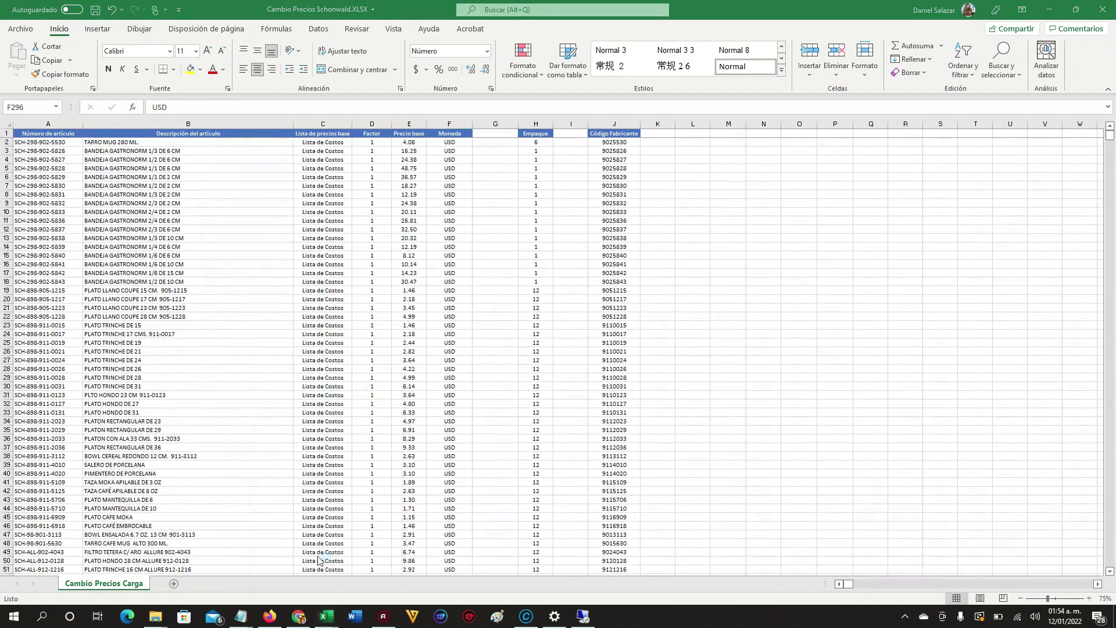
left_click(23, 33)
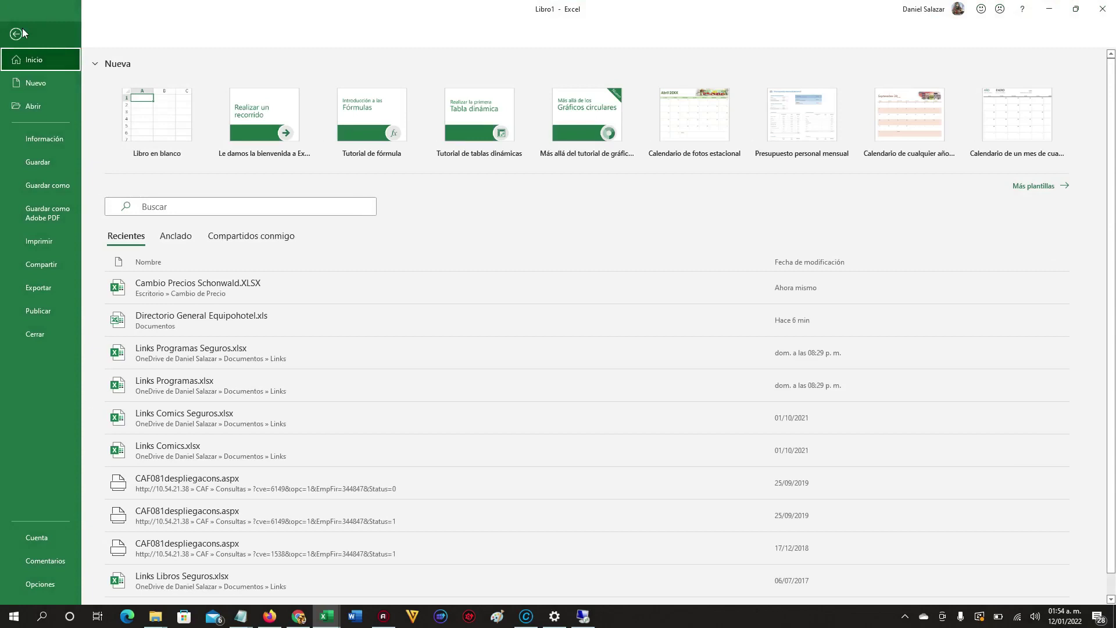
left_click(27, 112)
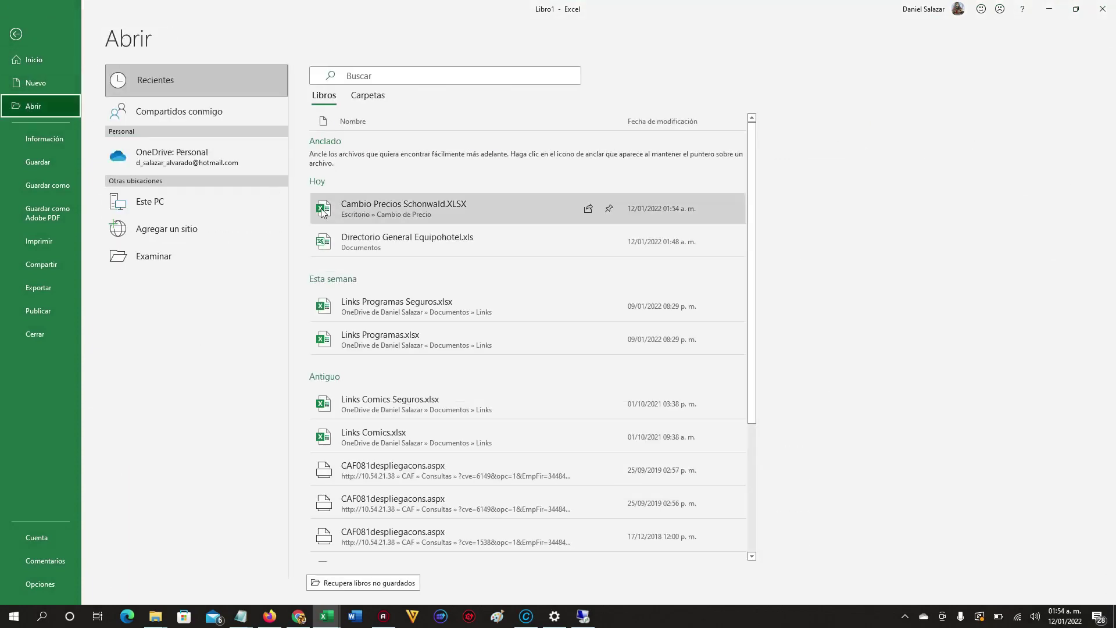
left_click(185, 261)
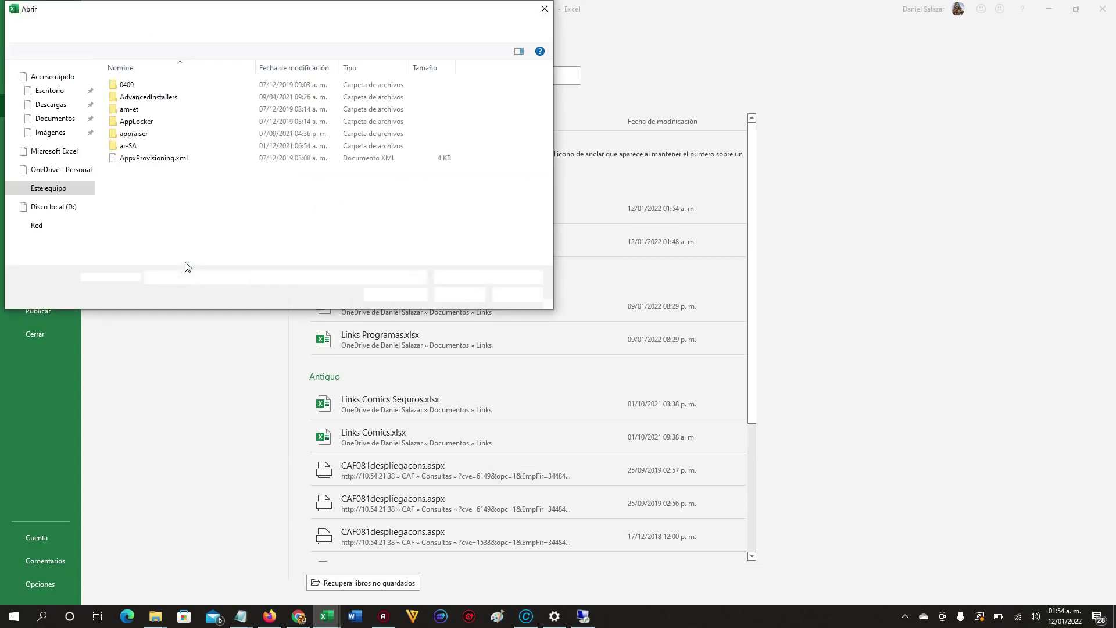
left_click(179, 96)
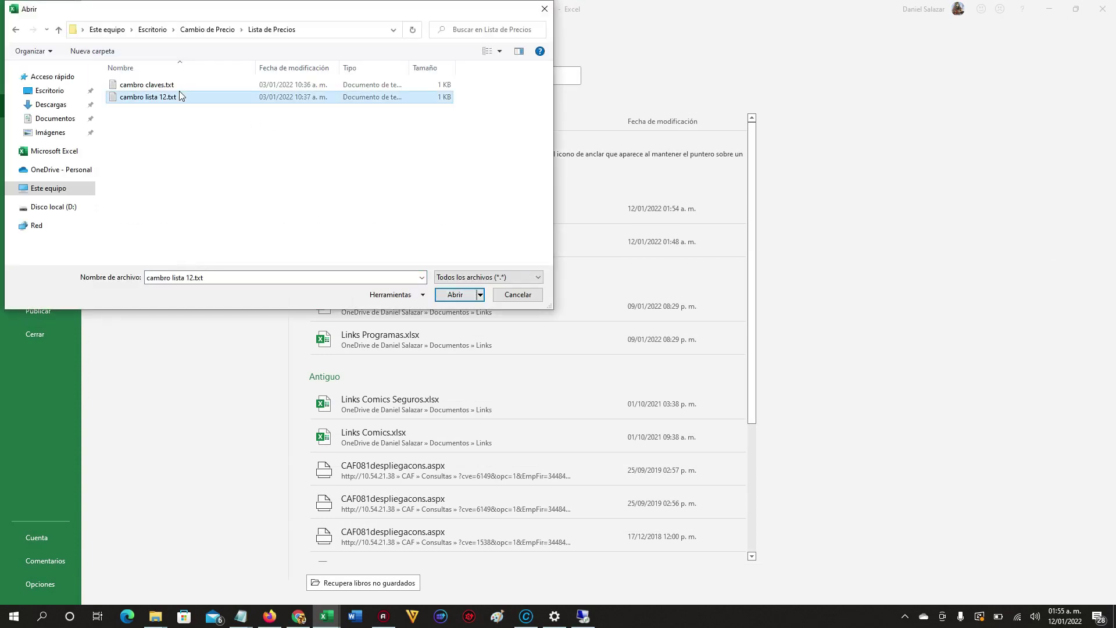
left_click(165, 87)
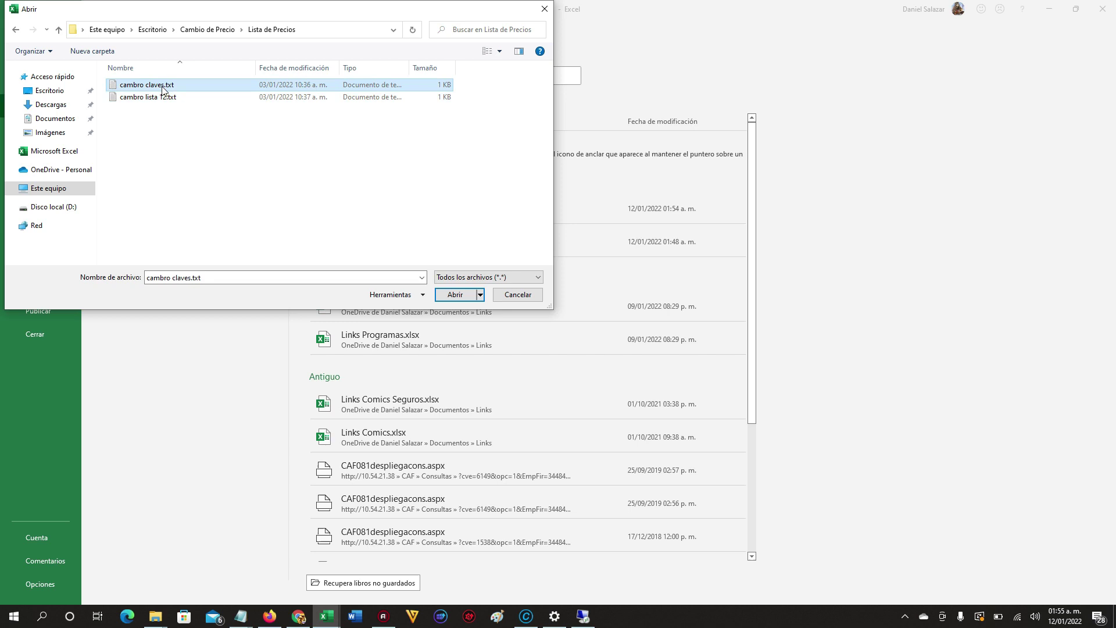
key("shift+Down")
key("Return")
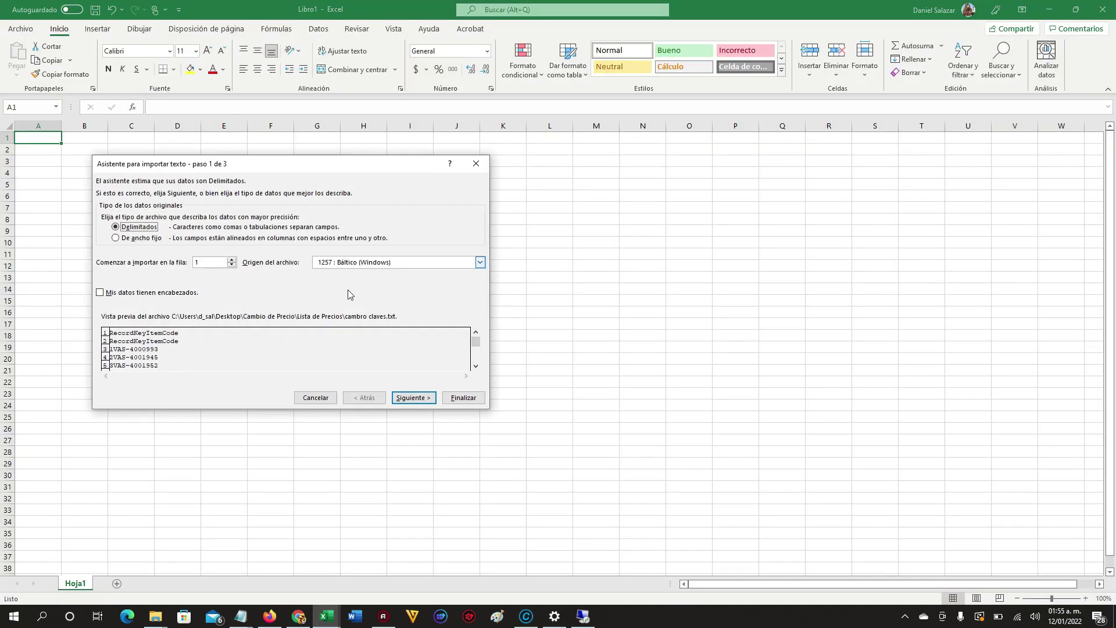
Import both text files as delimited data with tab separators and General column format.
left_click(414, 397)
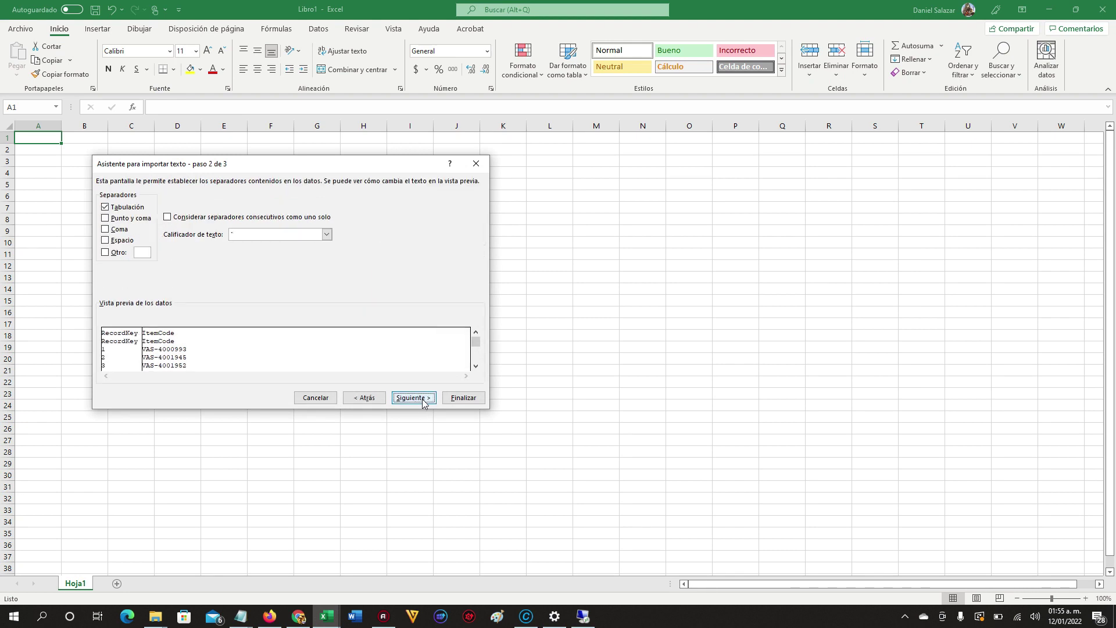
left_click(423, 400)
left_click(459, 398)
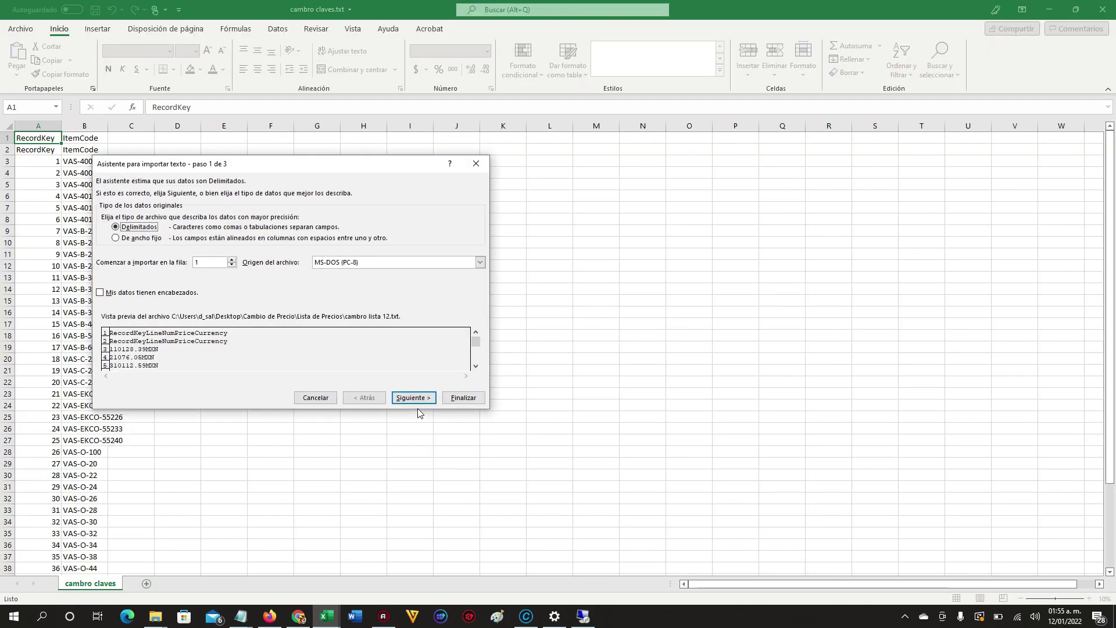
left_click(418, 399)
left_click(418, 398)
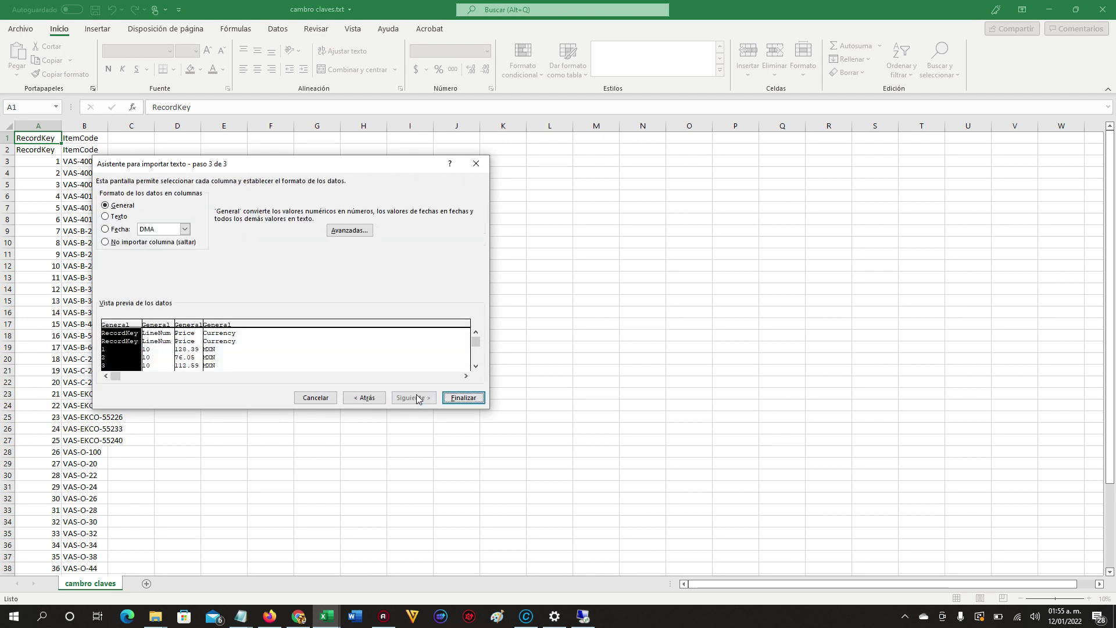
left_click(464, 402)
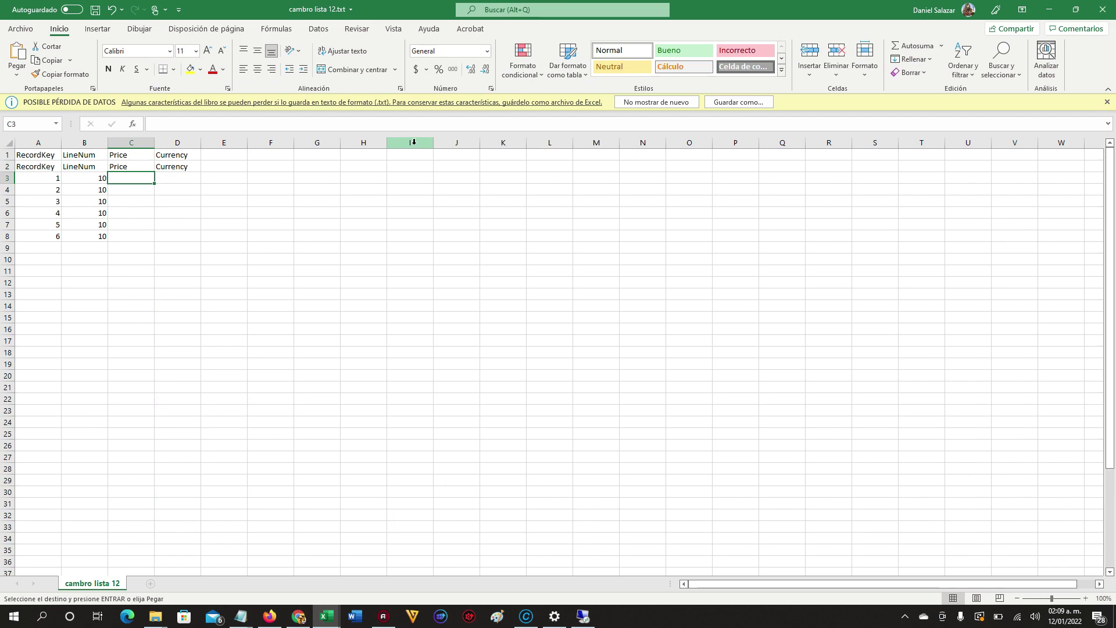
Paste the copied prices into the Price column from C3, and copy all Moneda values from Cambio Precios Schonwald.XLSX into Currency from D3.
key("Return")
key("alt+Tab")
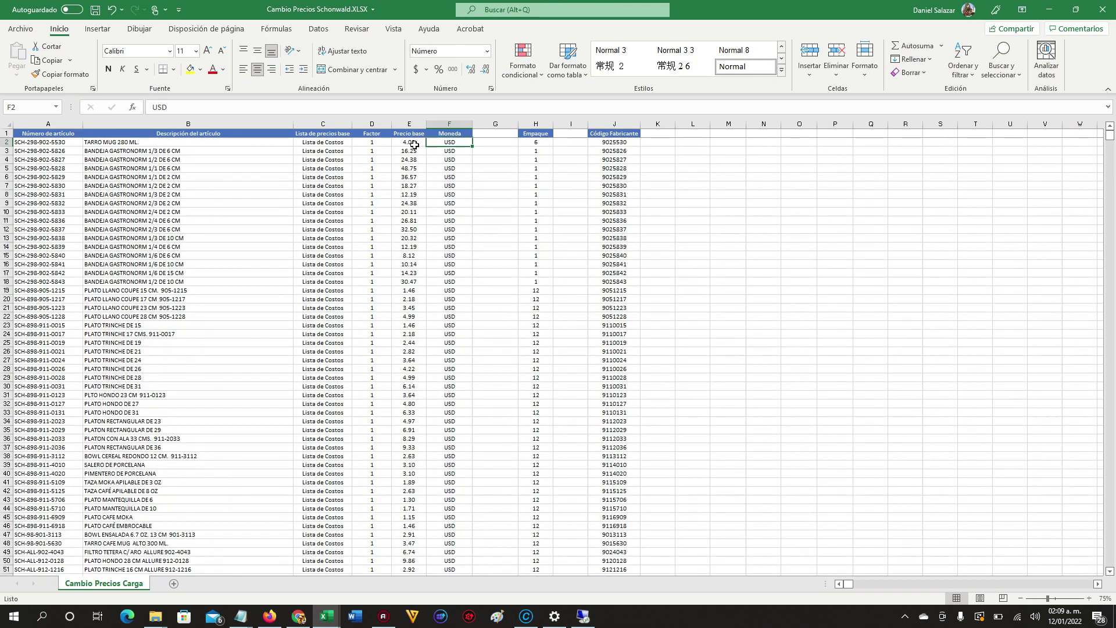
key("ctrl+shift+Down")
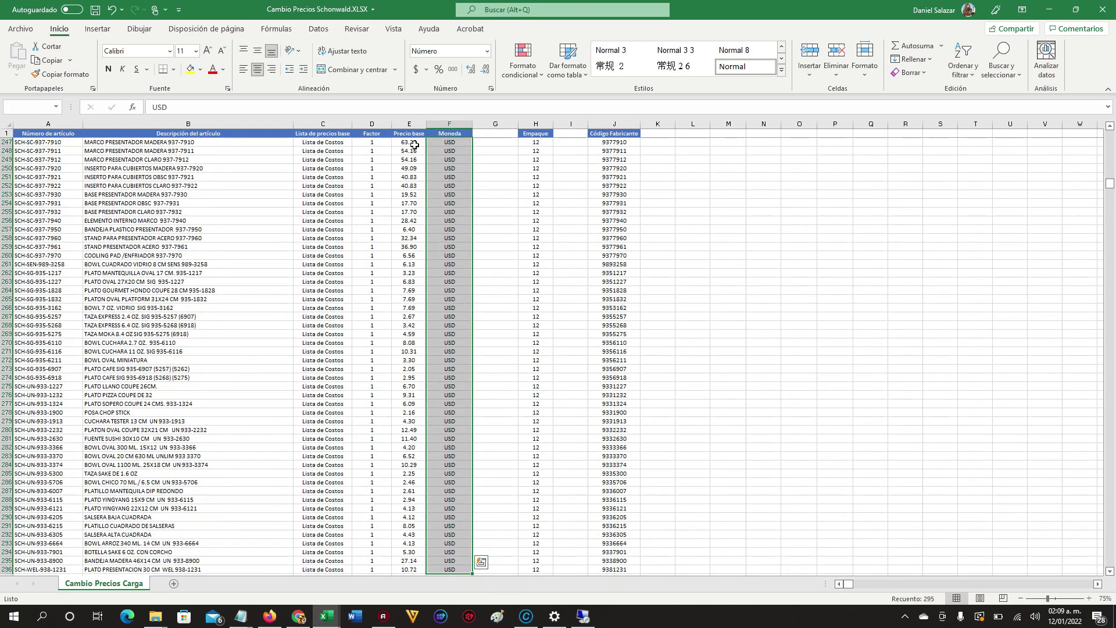
key("ctrl+c")
key("ctrl+q")
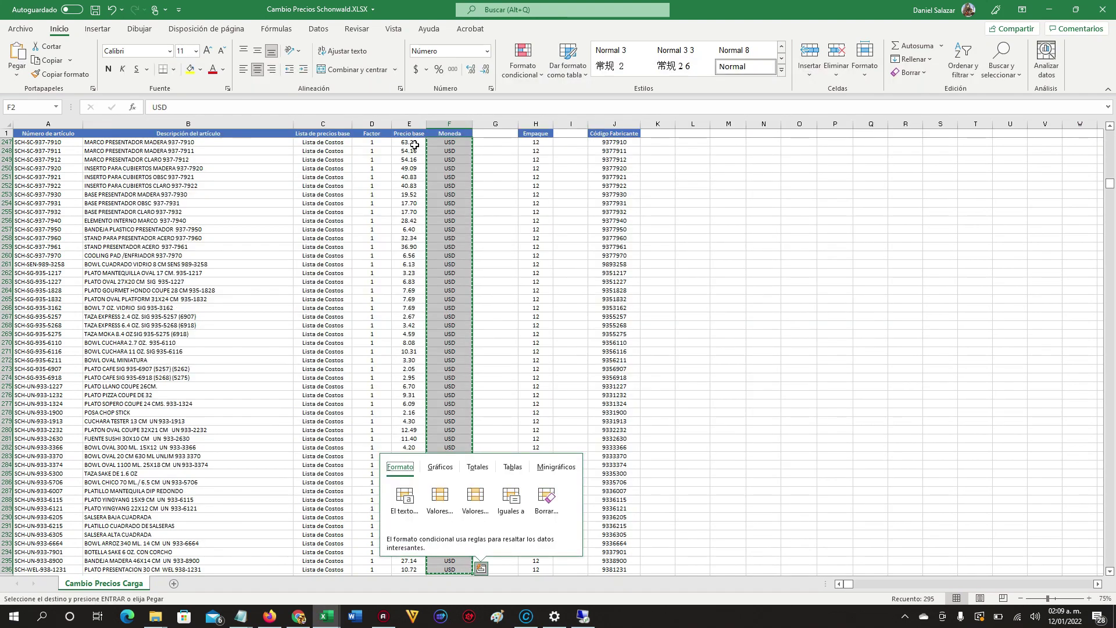
key("alt+Tab")
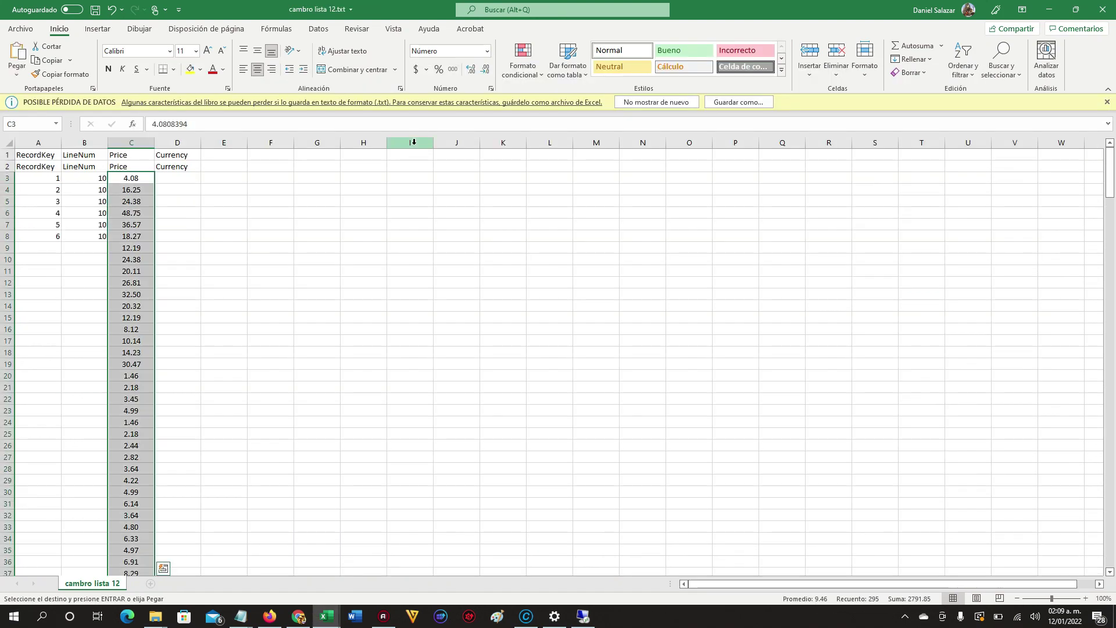
key("Right")
key("Return")
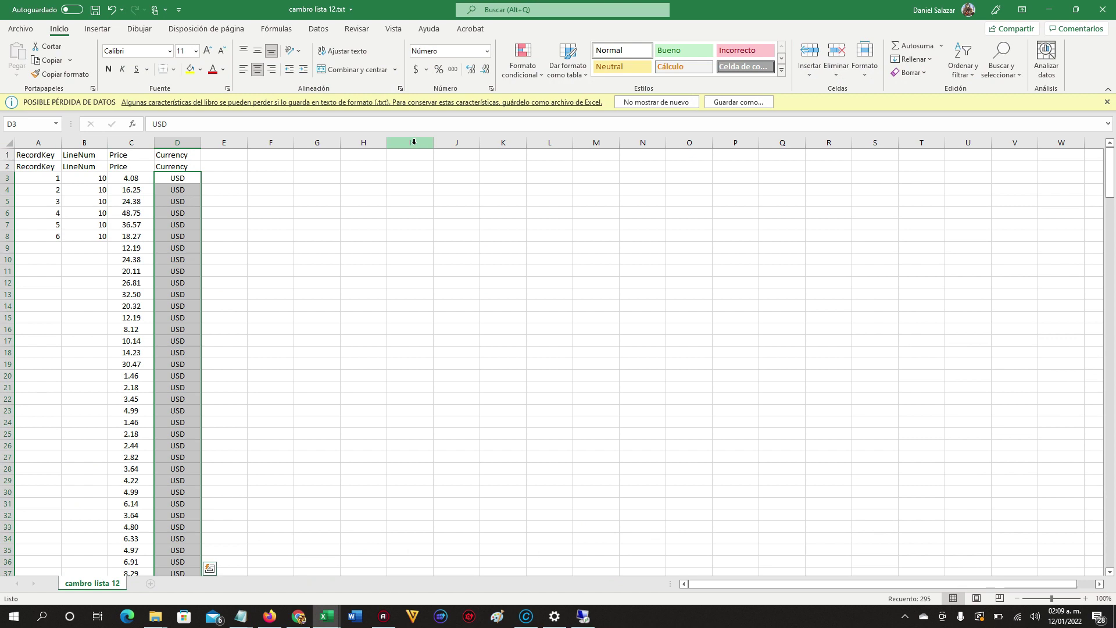
Fill the LineNum value 10 from B3:B8 down to the last row that has a price.
key("Left")
key("Left")
key("shift+Down")
key("shift+Down")
key("shift+Down")
key("shift+Down")
key("shift+Down")
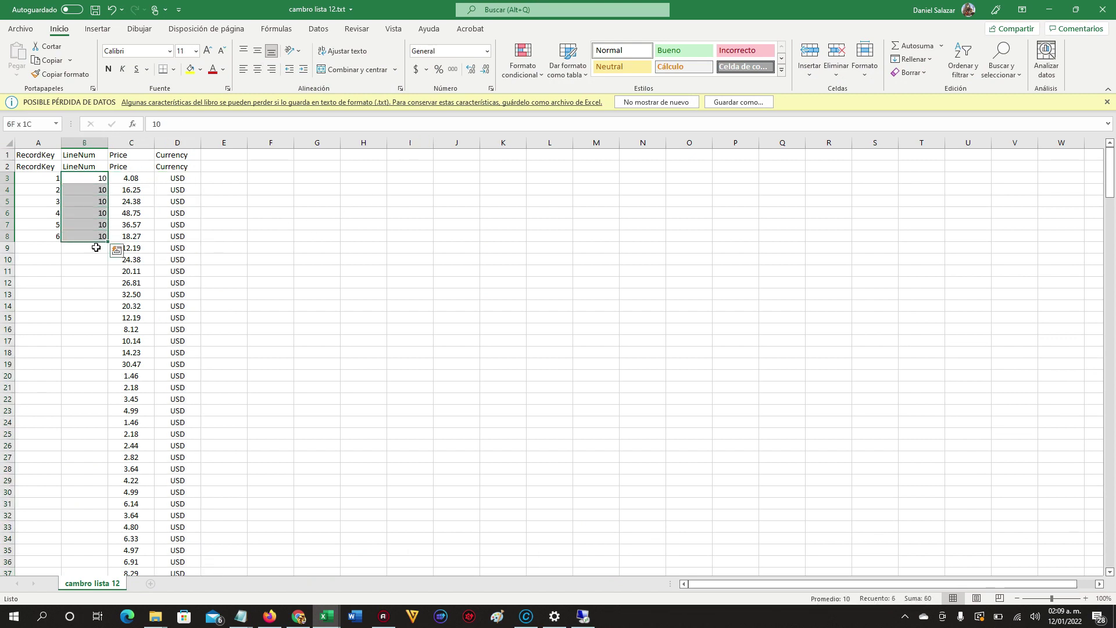
double_click(107, 242)
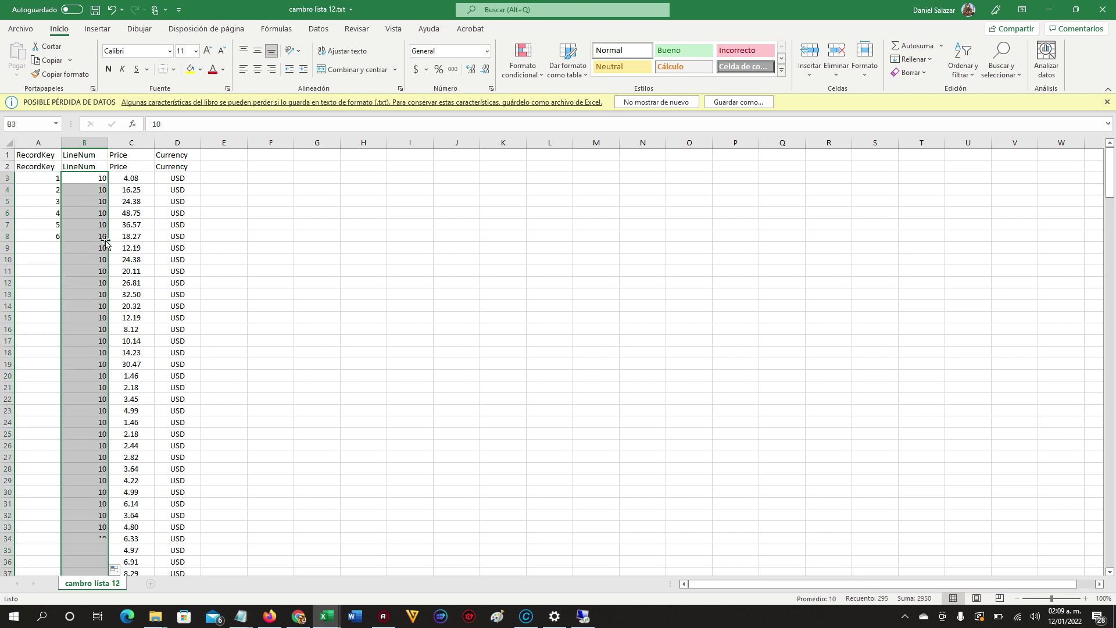
Extend the RecordKey number series in A3:A8 down to 295 at the last price row.
left_click(41, 179)
key("shift+Down")
key("shift+Down")
key("shift+Down")
key("shift+Down")
key("shift+Down")
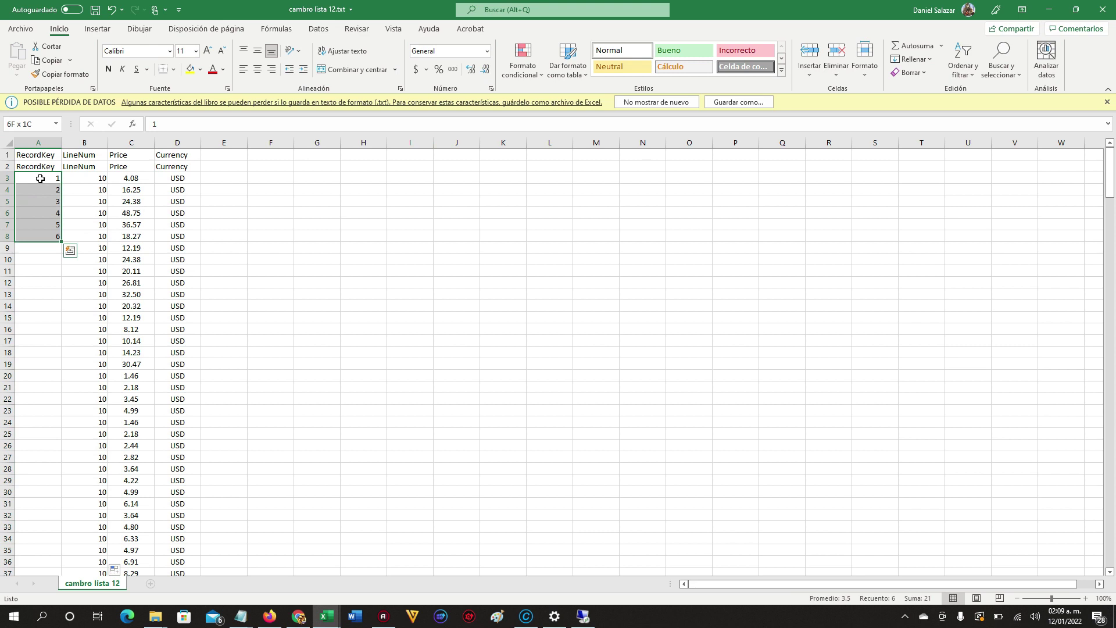
left_click_drag(59, 237, 59, 238)
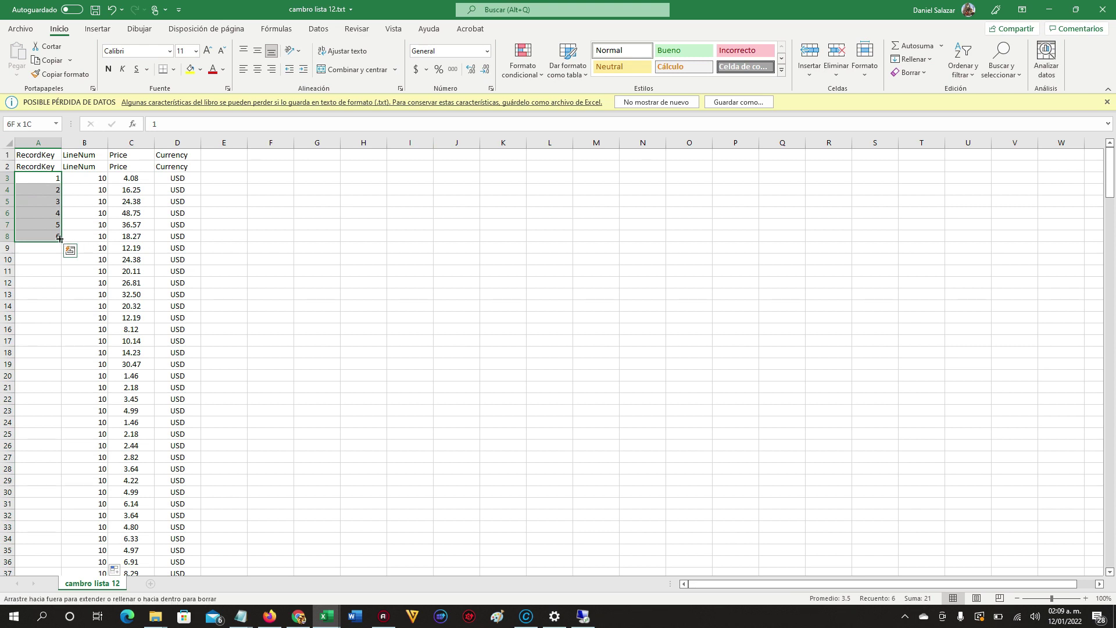
double_click(59, 237)
key("ctrl+shift+Down")
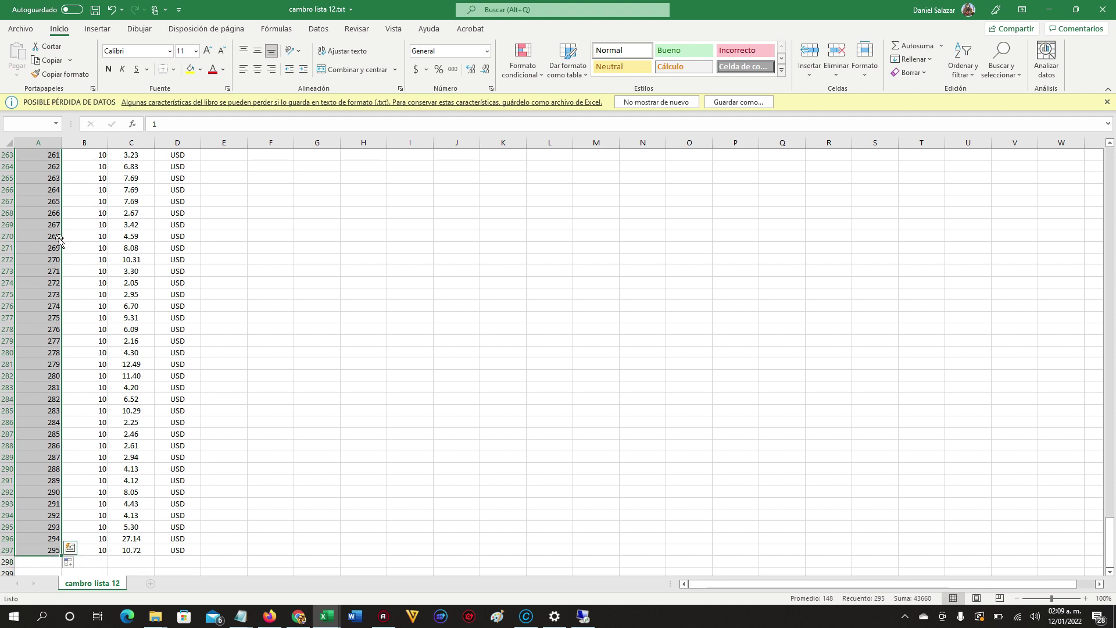
key("ctrl+Up")
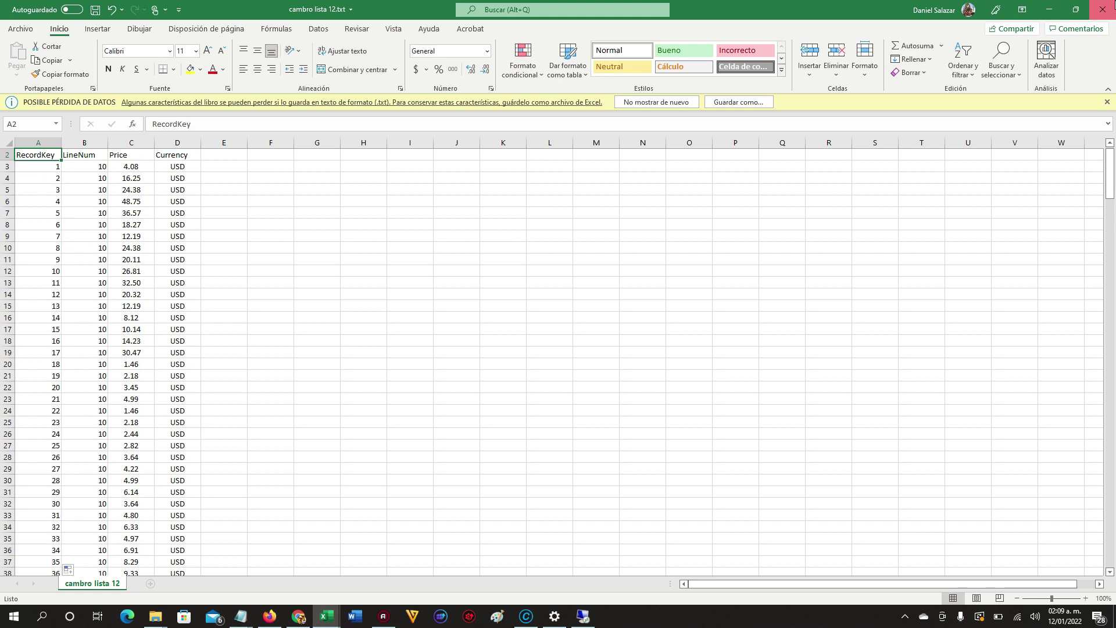
Close cambro lista 12.txt with its changes saved, and close Cambio Precios Schonwald.XLSX without saving.
left_click(1103, 9)
key("Return")
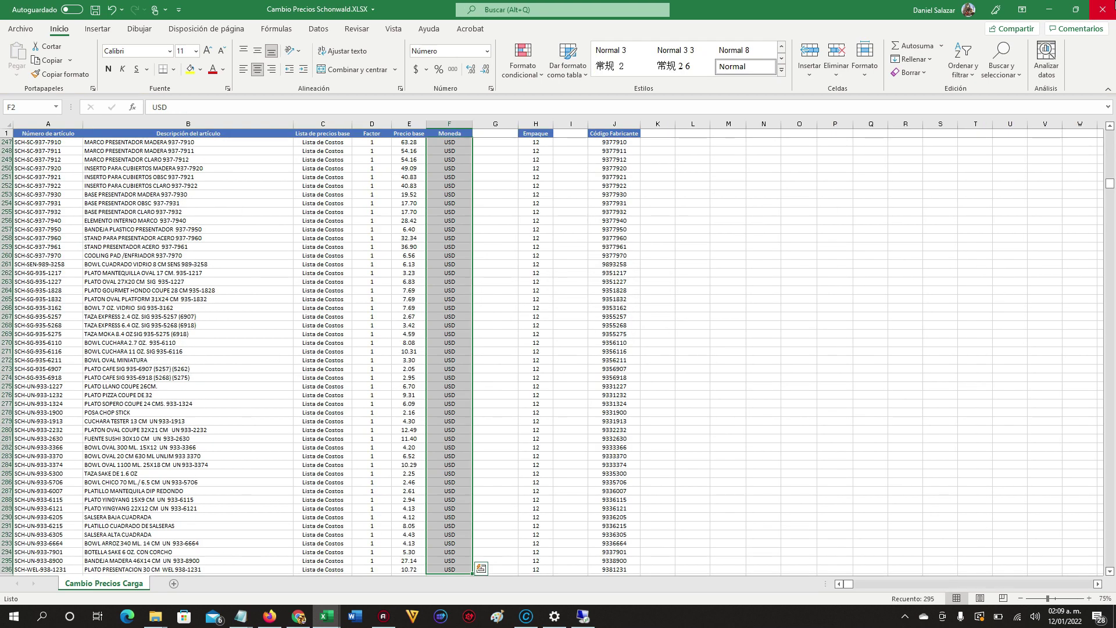
left_click(1103, 10)
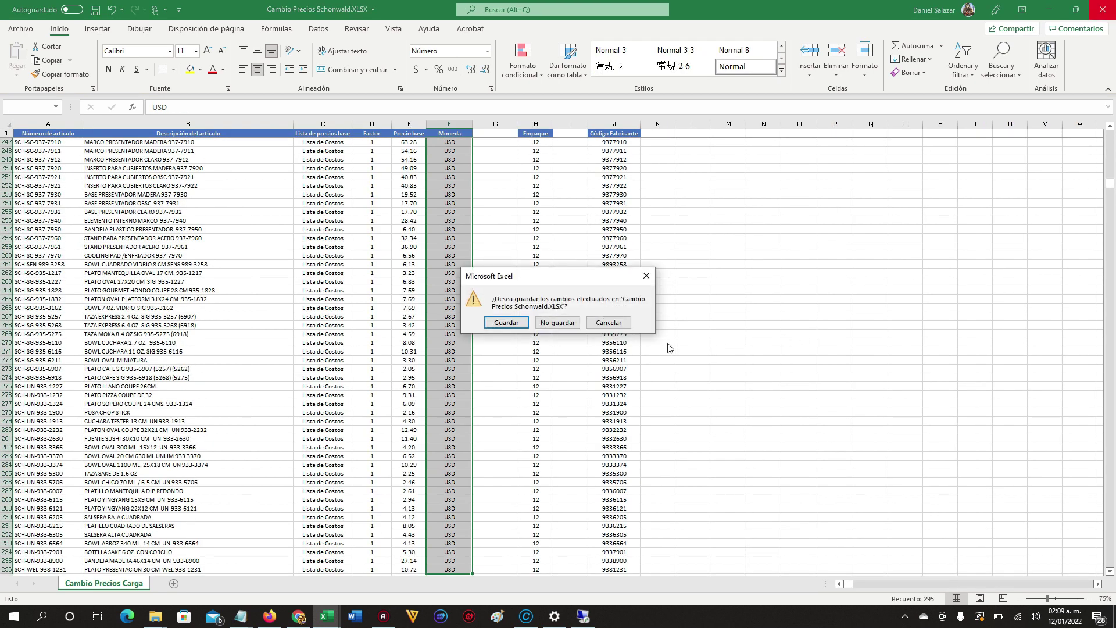
left_click(557, 322)
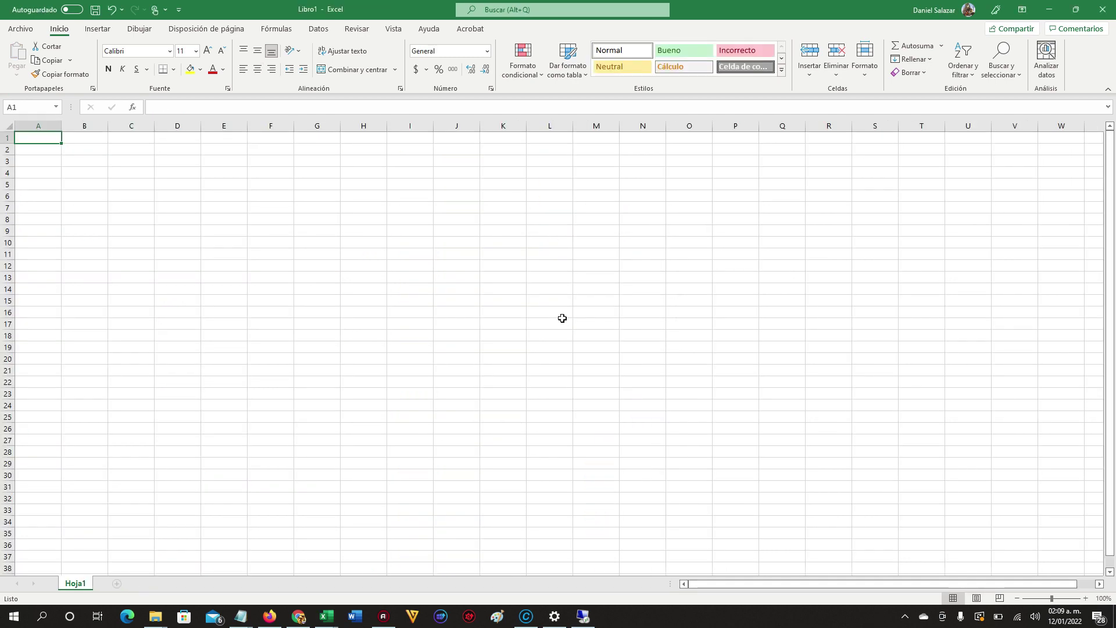
Switch to the remote desktop, run Data Transfer Workbench (64-bit) as administrator, and log on with the prefilled credentials.
left_click(1056, 8)
left_click(6, 625)
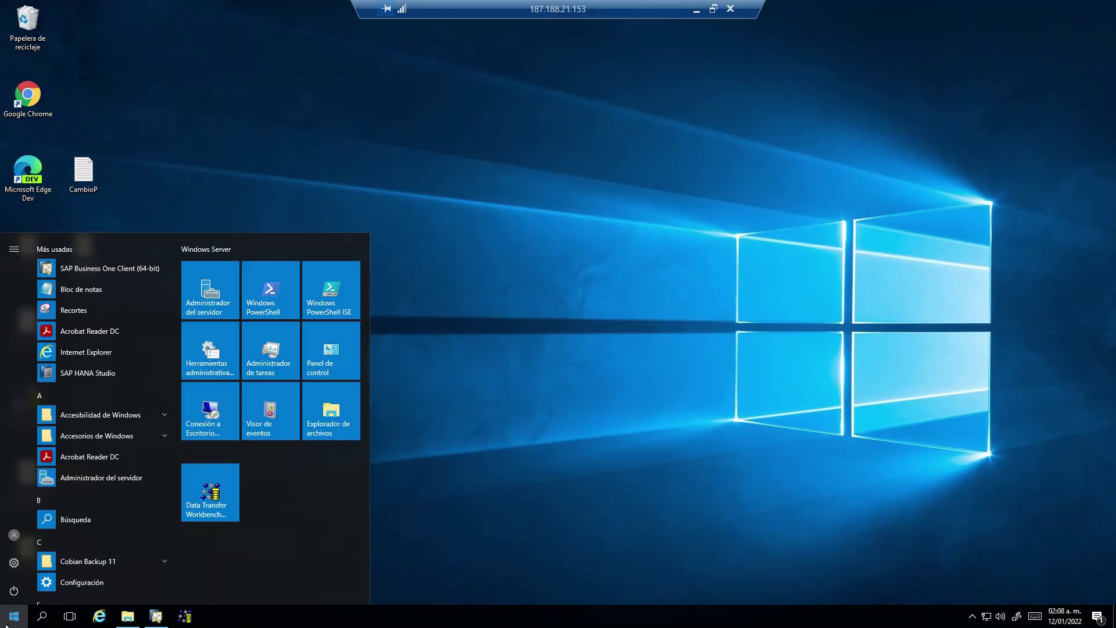
type("dtw")
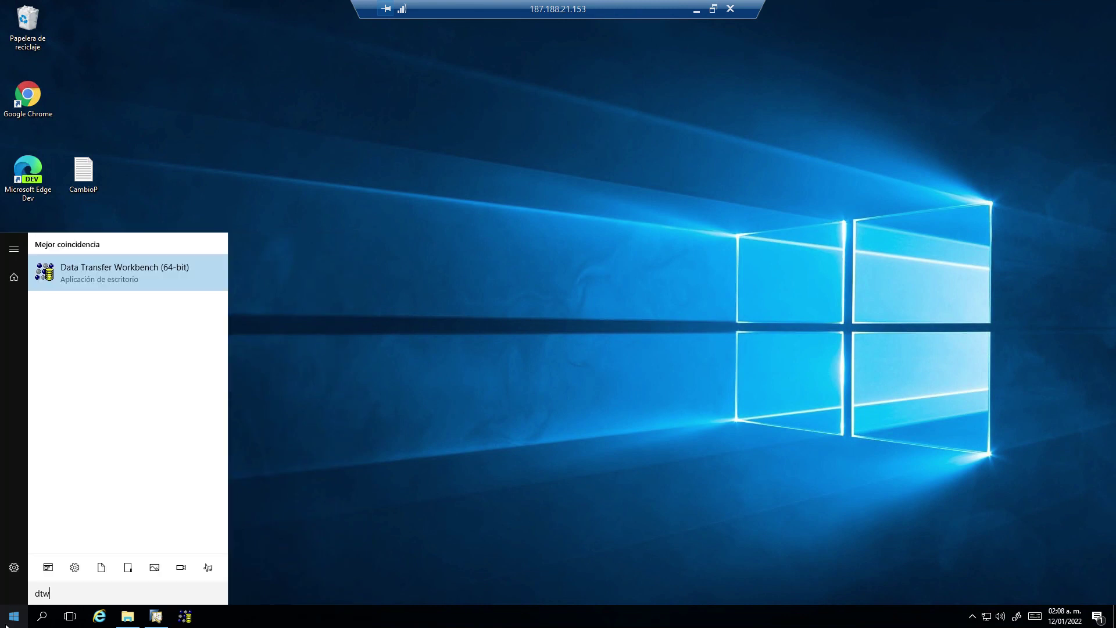
right_click(142, 268)
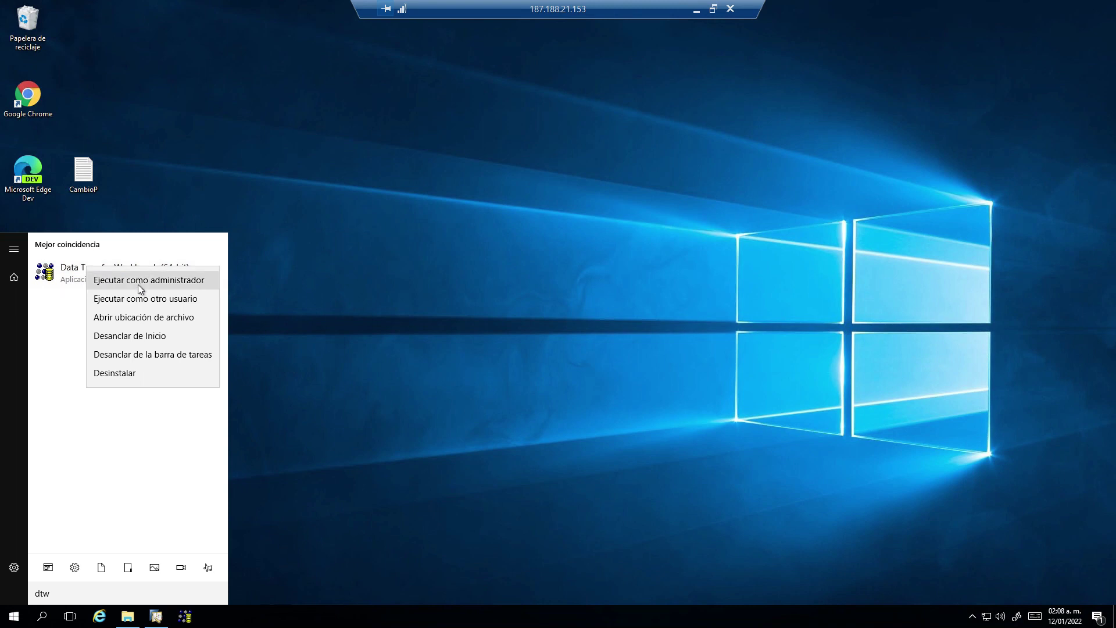
left_click(138, 285)
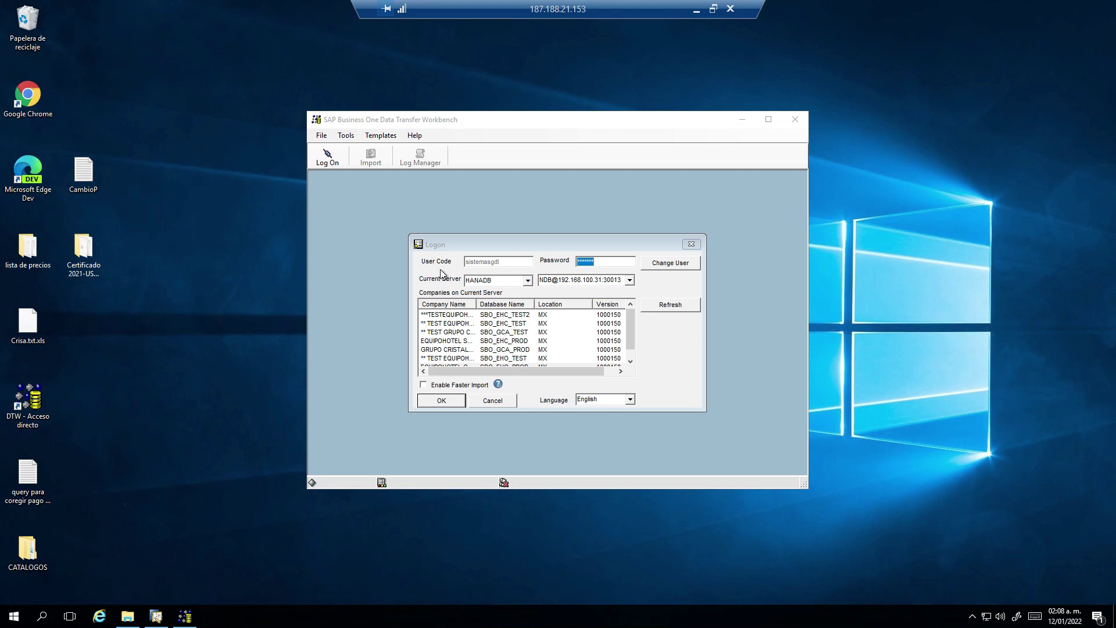
key("Return")
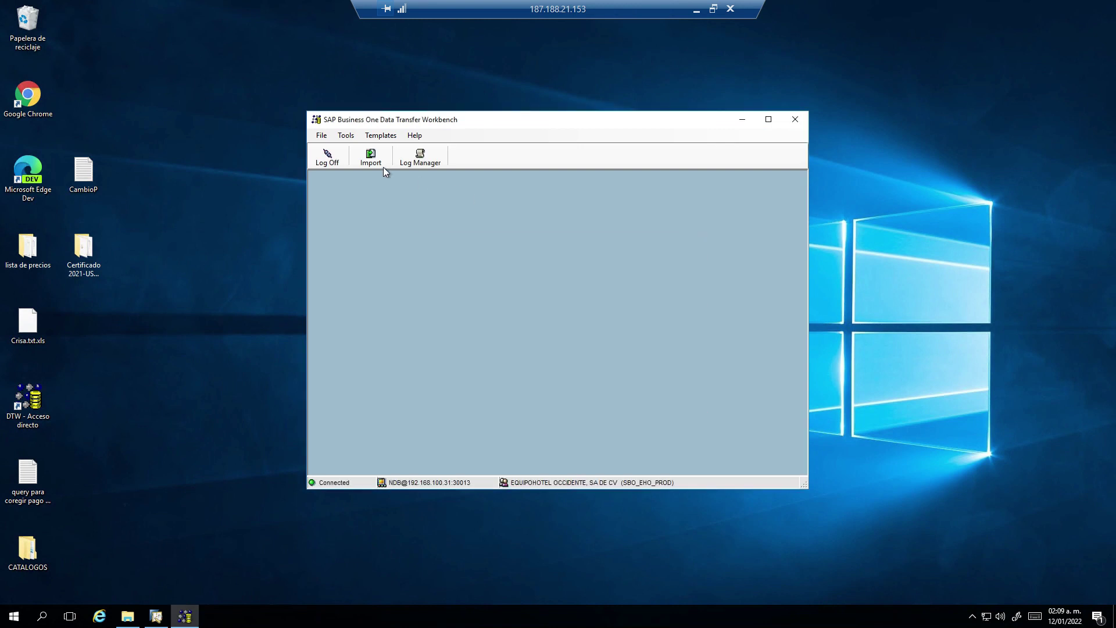
Start the Data Import Wizard, maximize the workbench window, and choose Master Data as the data type.
left_click(371, 157)
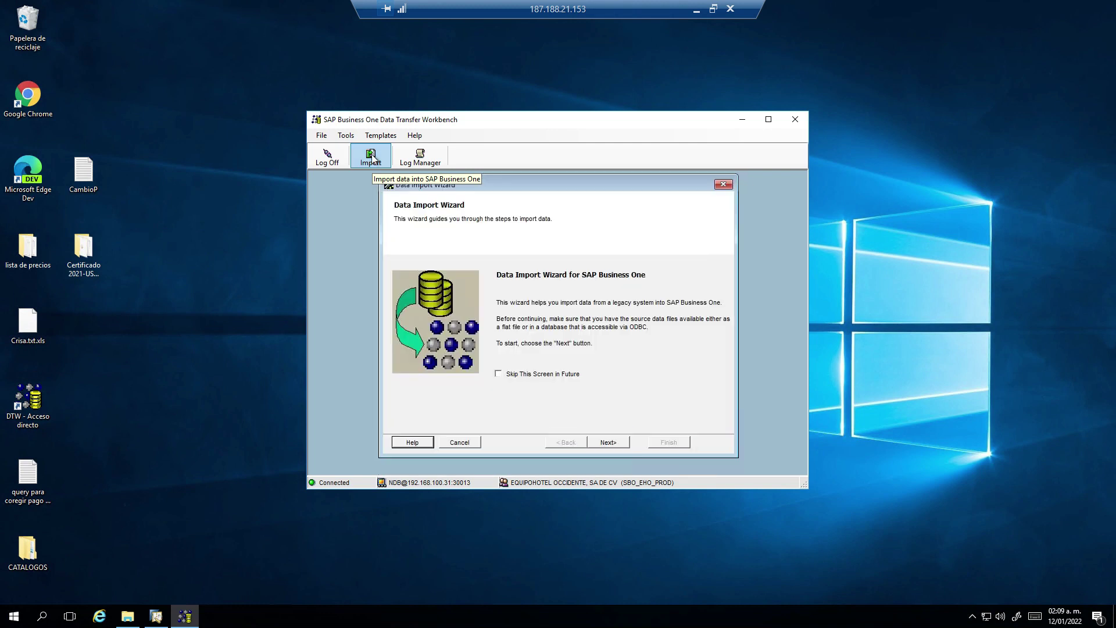
left_click(770, 120)
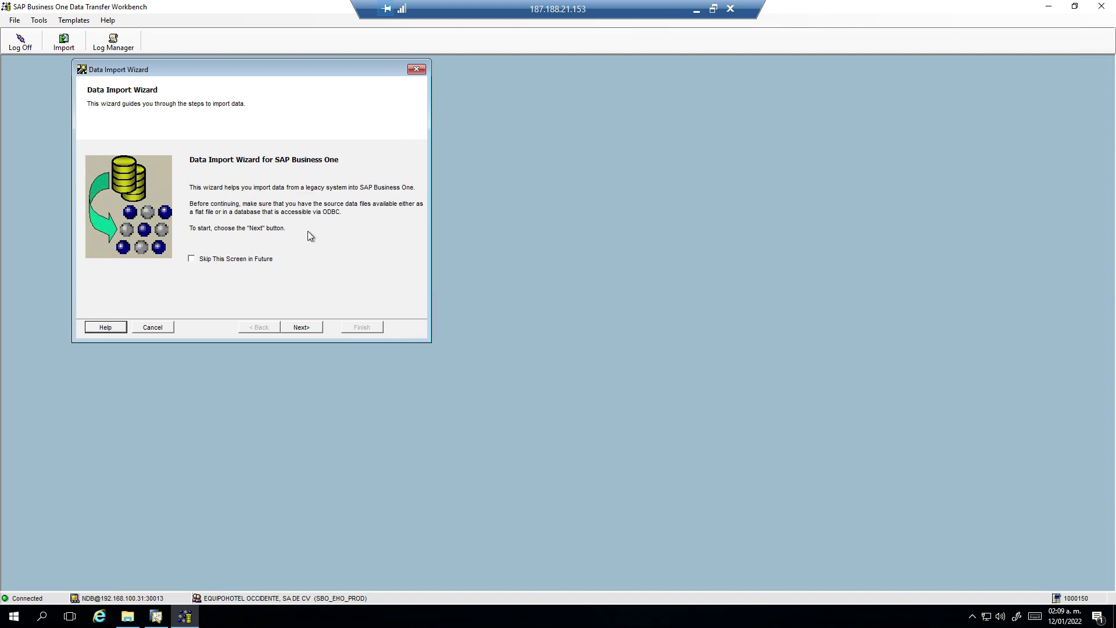
left_click(308, 328)
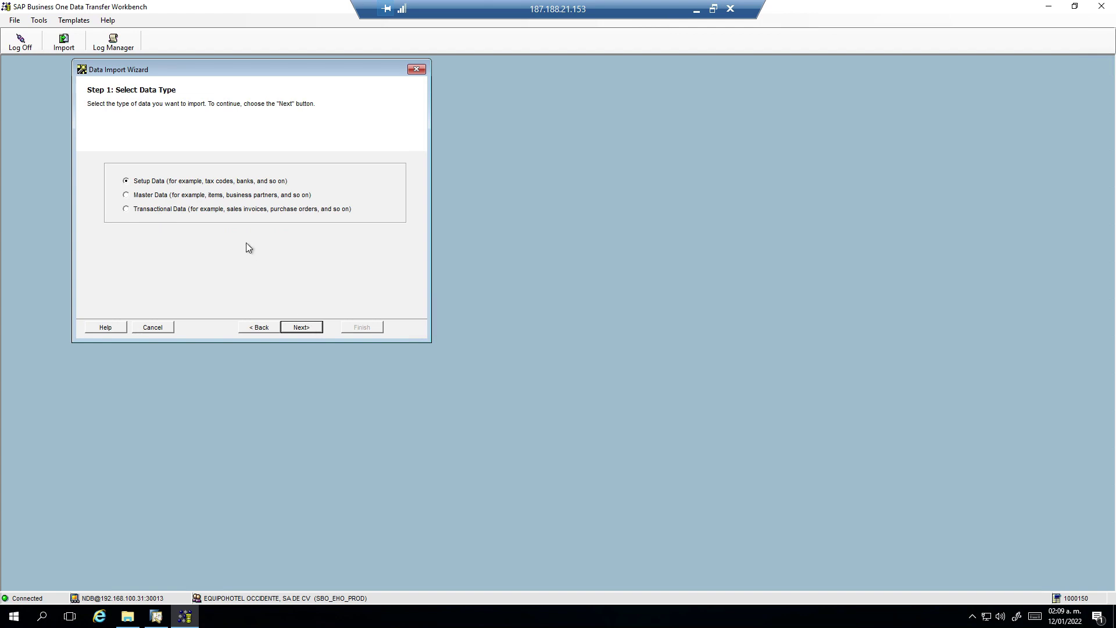
left_click(217, 196)
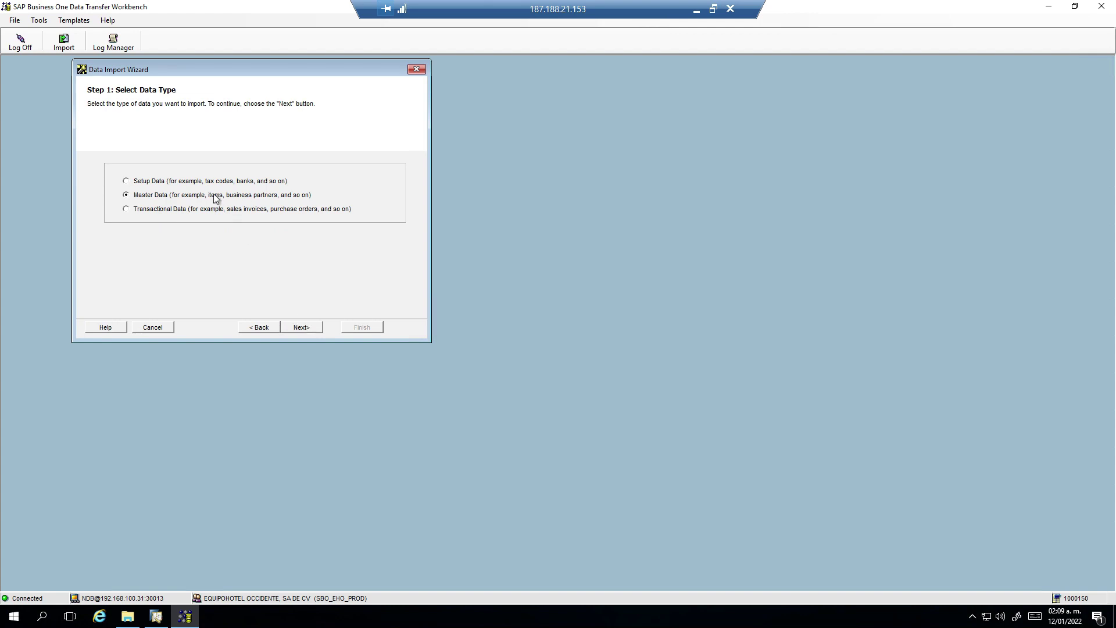
Choose Update Existing Data as the operation and Item Master Data under Inventory as the business object.
left_click(302, 329)
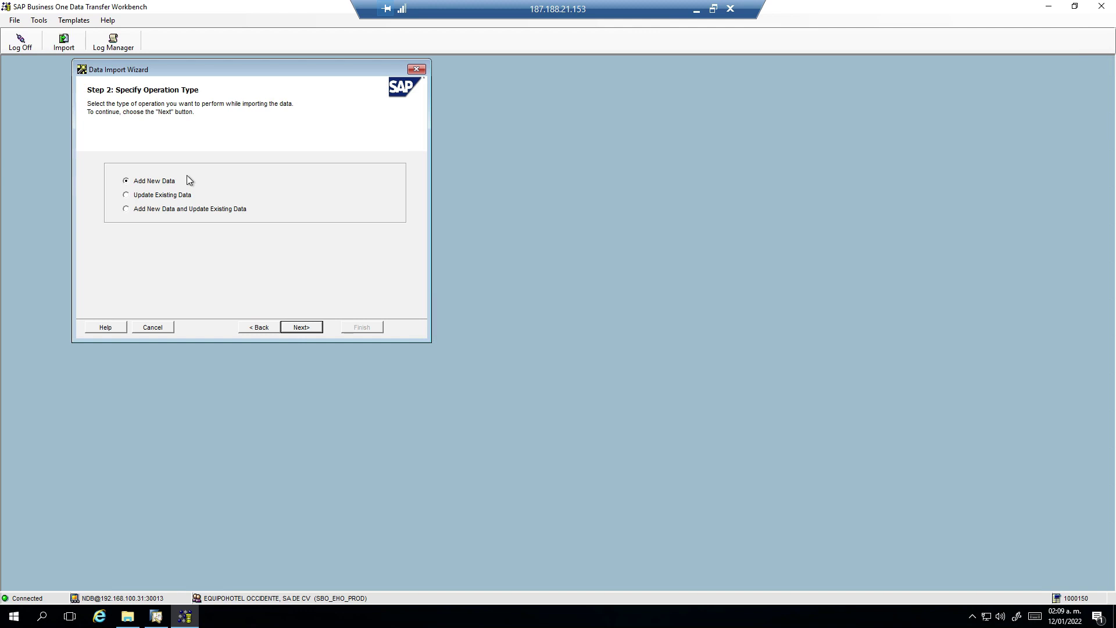
left_click(144, 198)
left_click(301, 326)
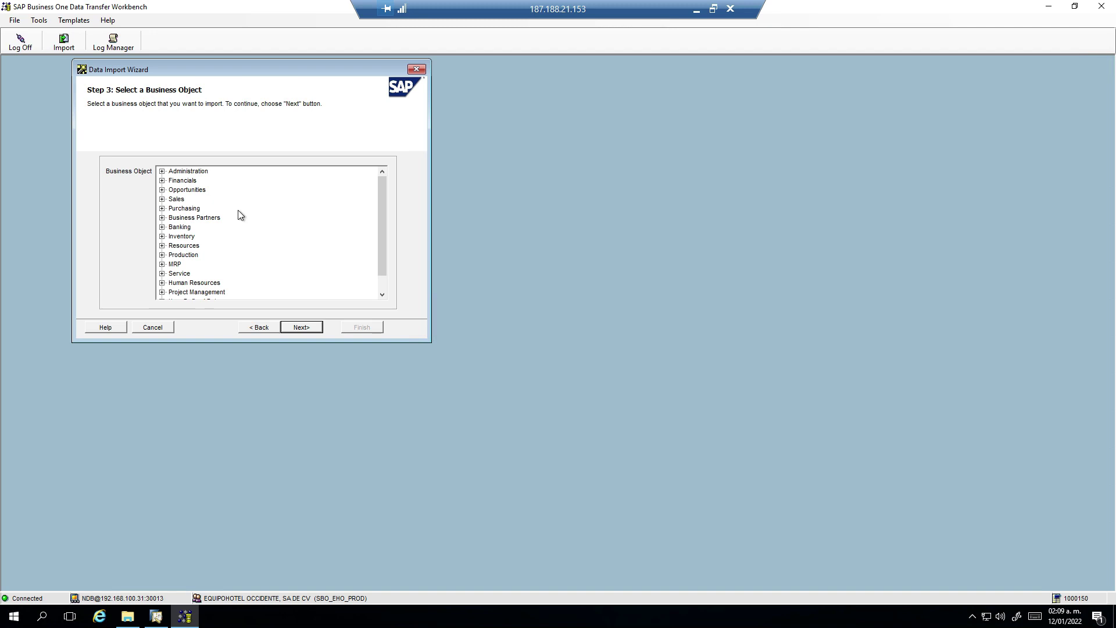
left_click(162, 237)
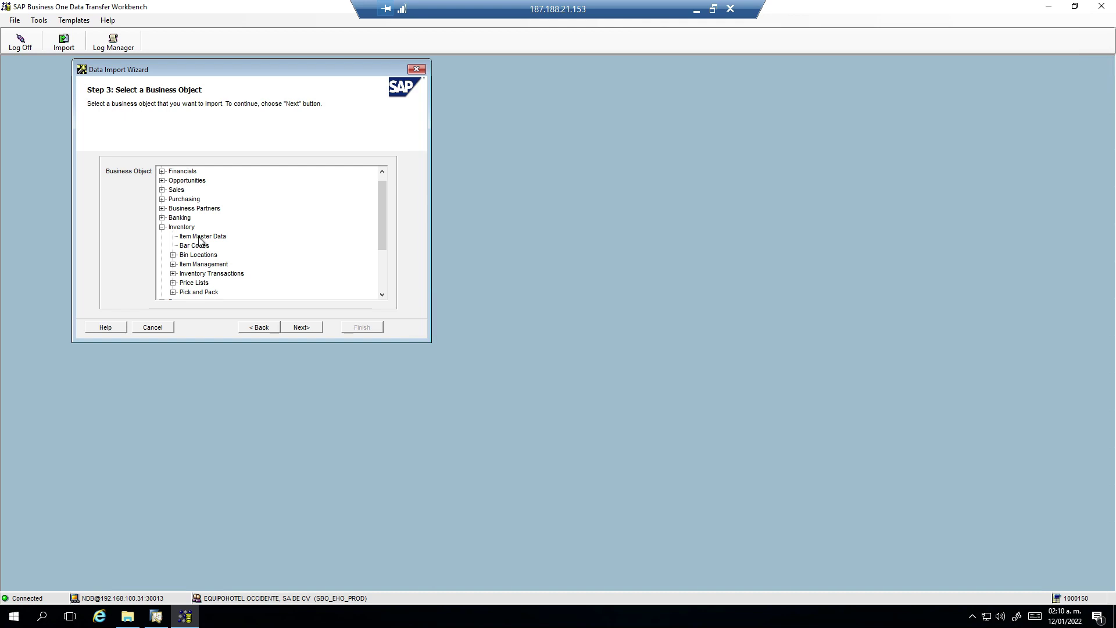
left_click(199, 237)
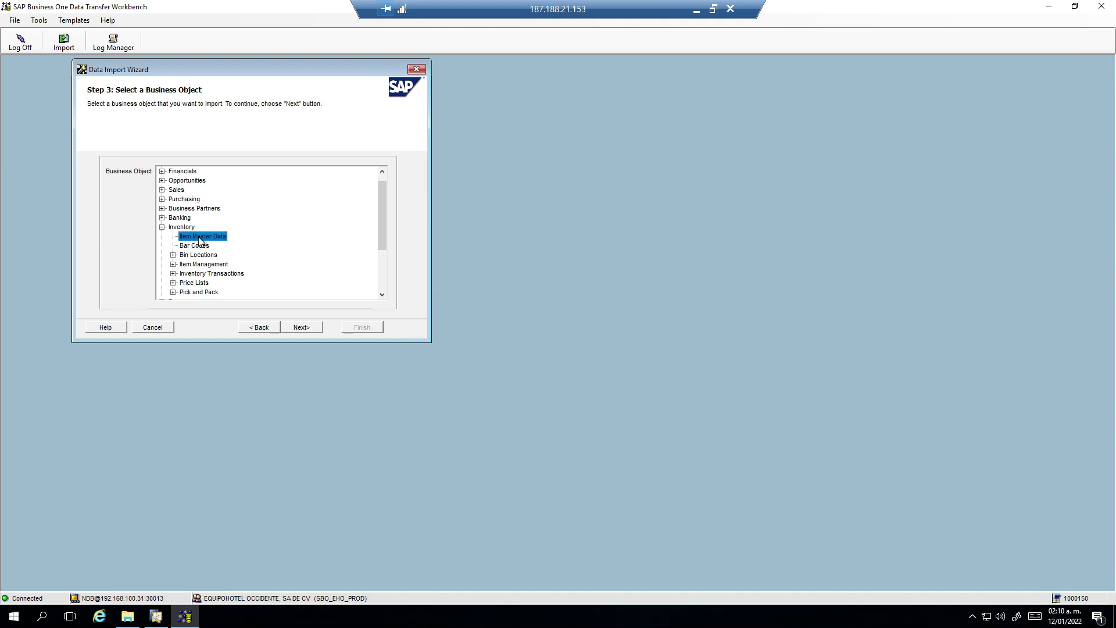
left_click(298, 329)
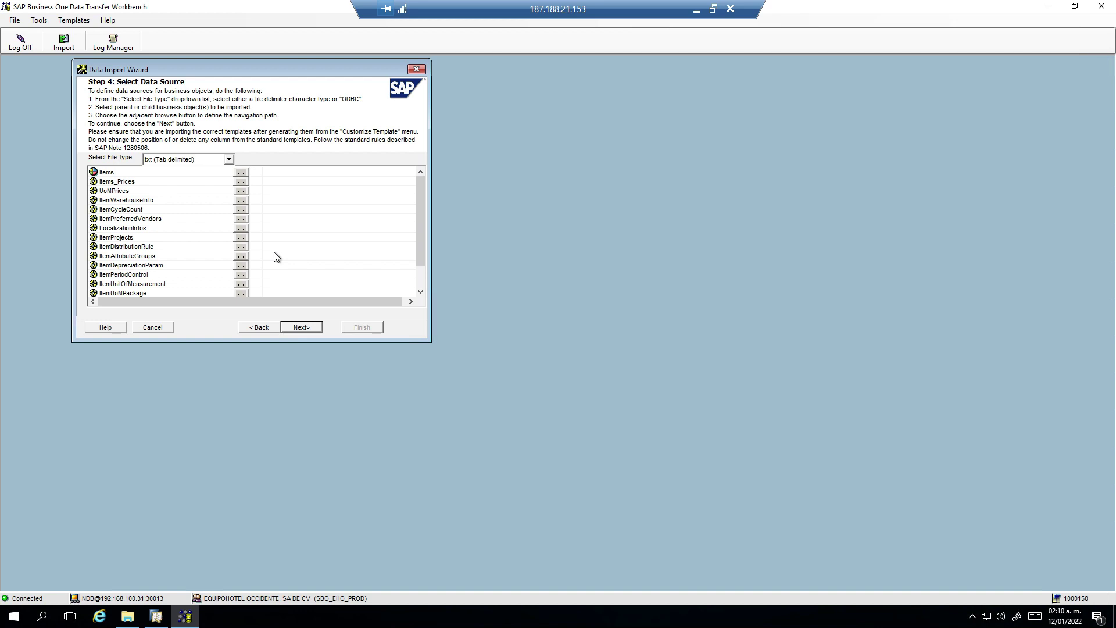
Assign cambro claves as the tab-delimited source file for Items and cambro lista 12 for Items_Prices, and proceed to field mapping.
left_click(263, 211)
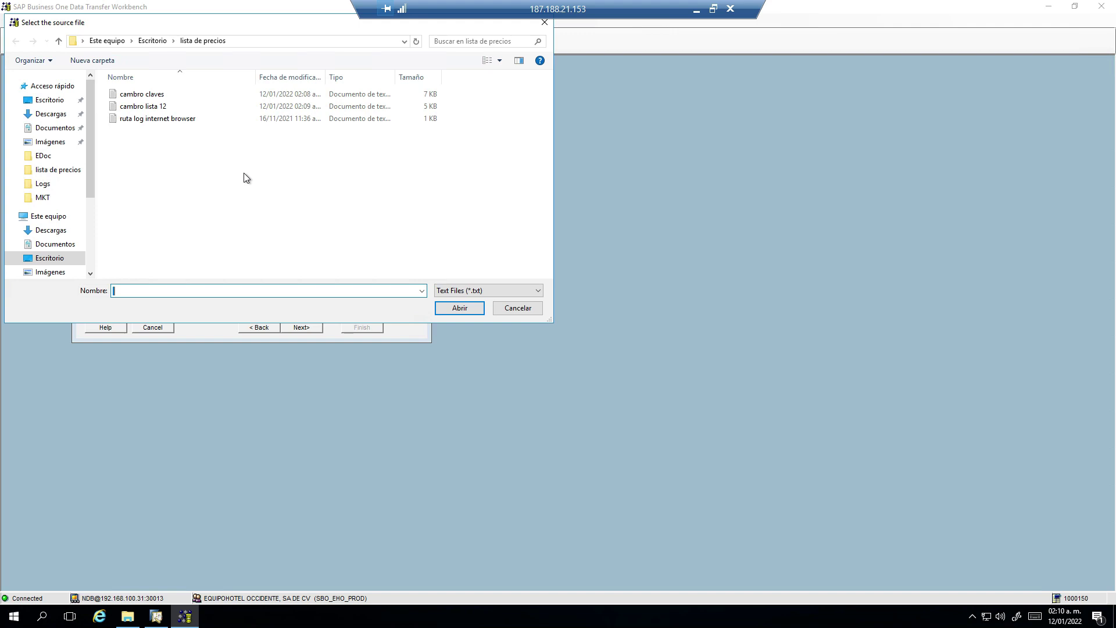
left_click(190, 96)
double_click(190, 97)
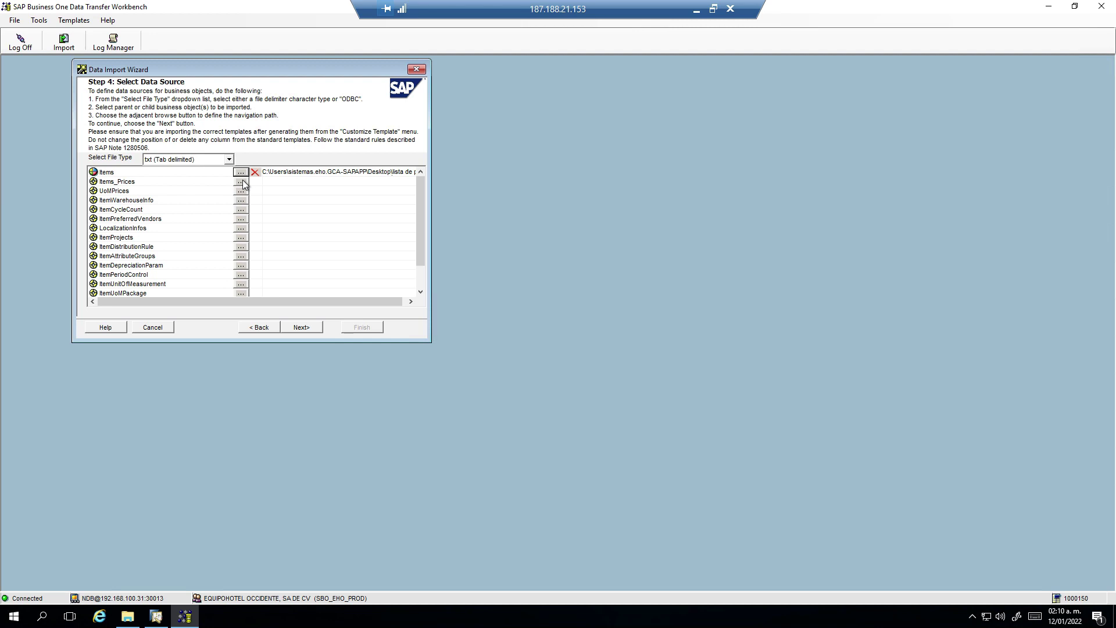
key("Return")
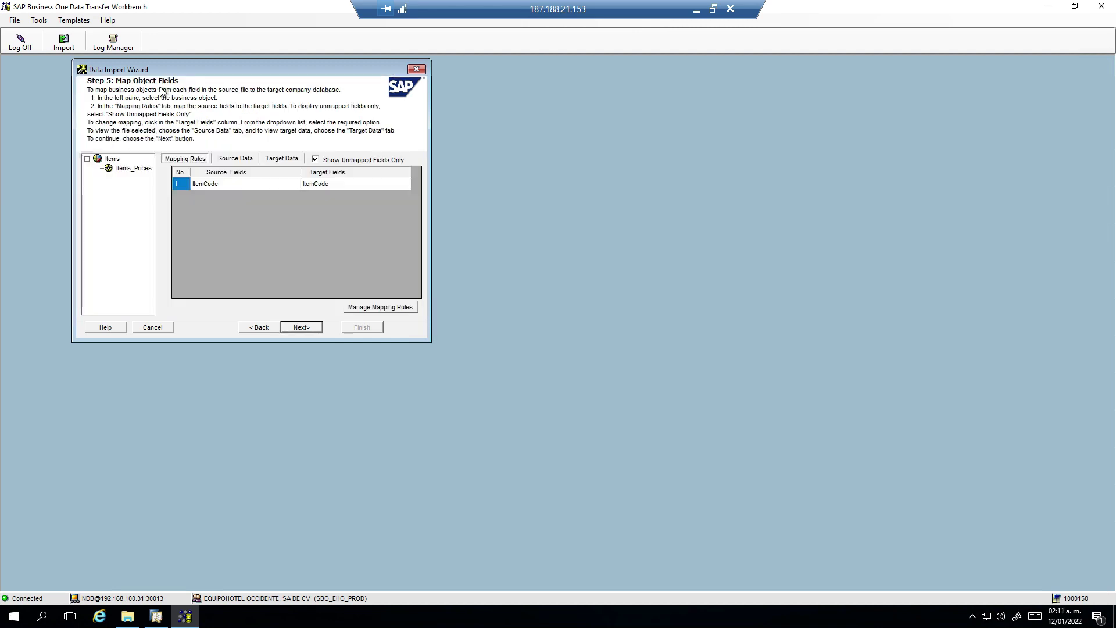
Check the Items_Prices field mapping, run the import ignoring up to 10 errors, and close its detailed log.
left_click(122, 167)
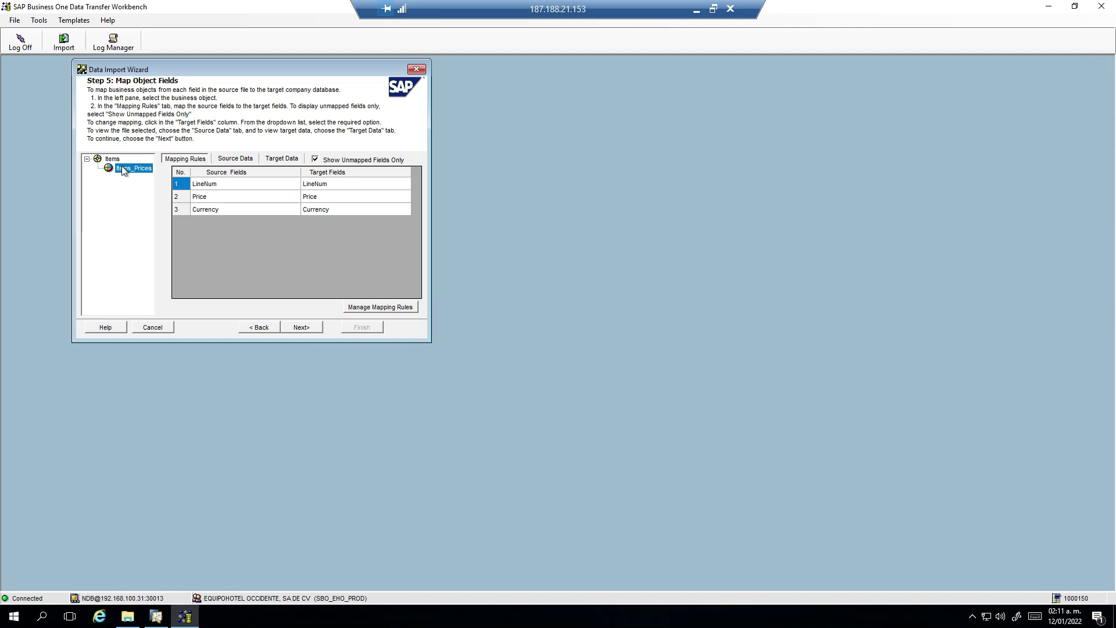
left_click(308, 330)
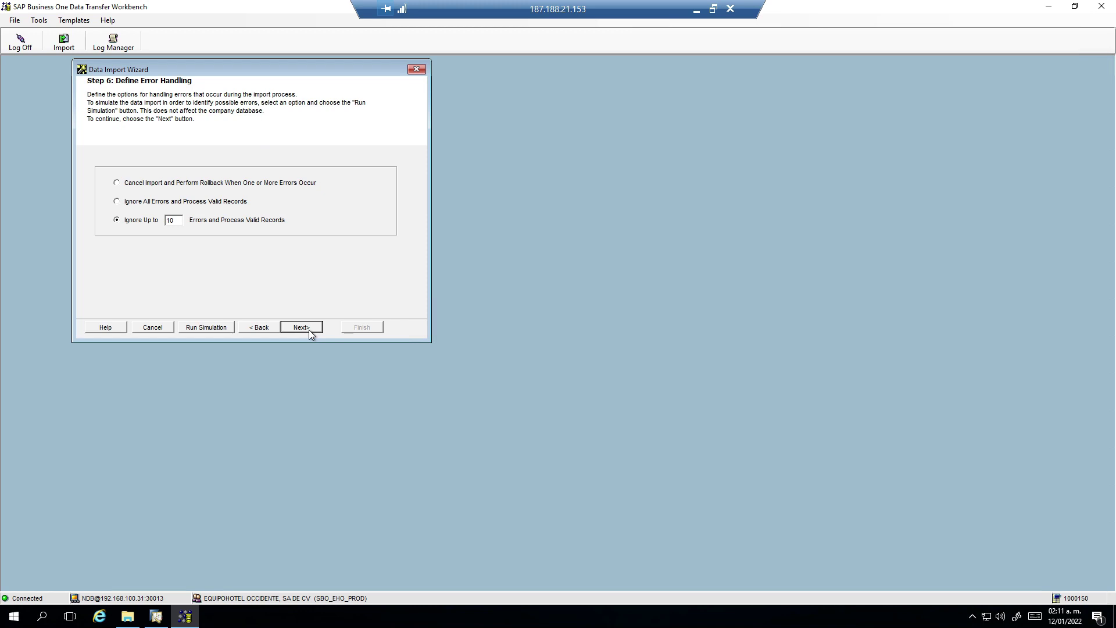
left_click(309, 330)
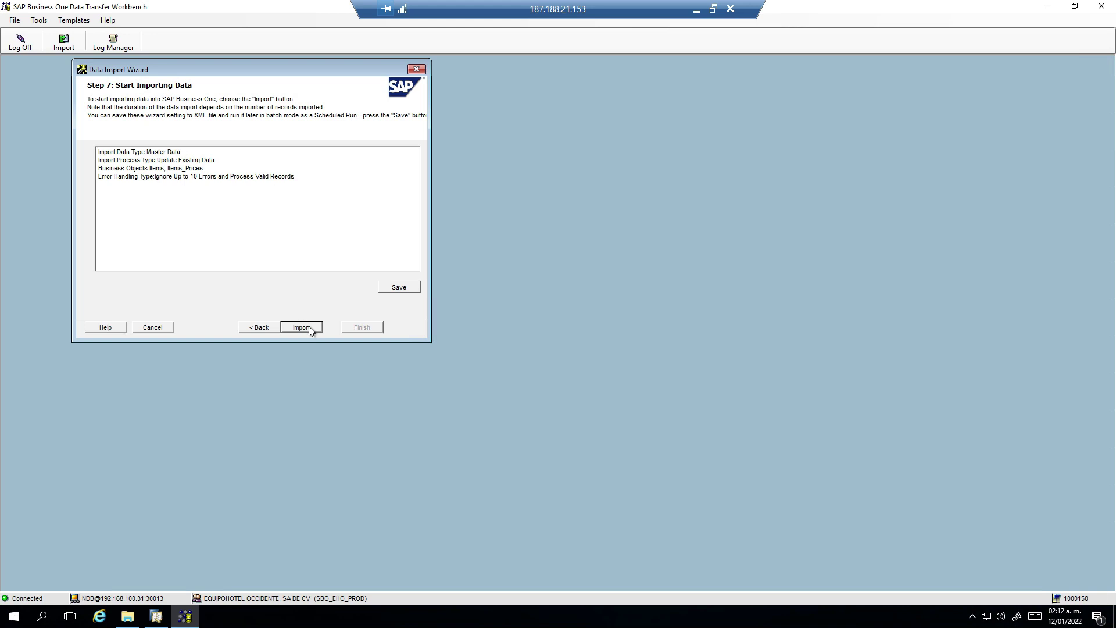
left_click(309, 328)
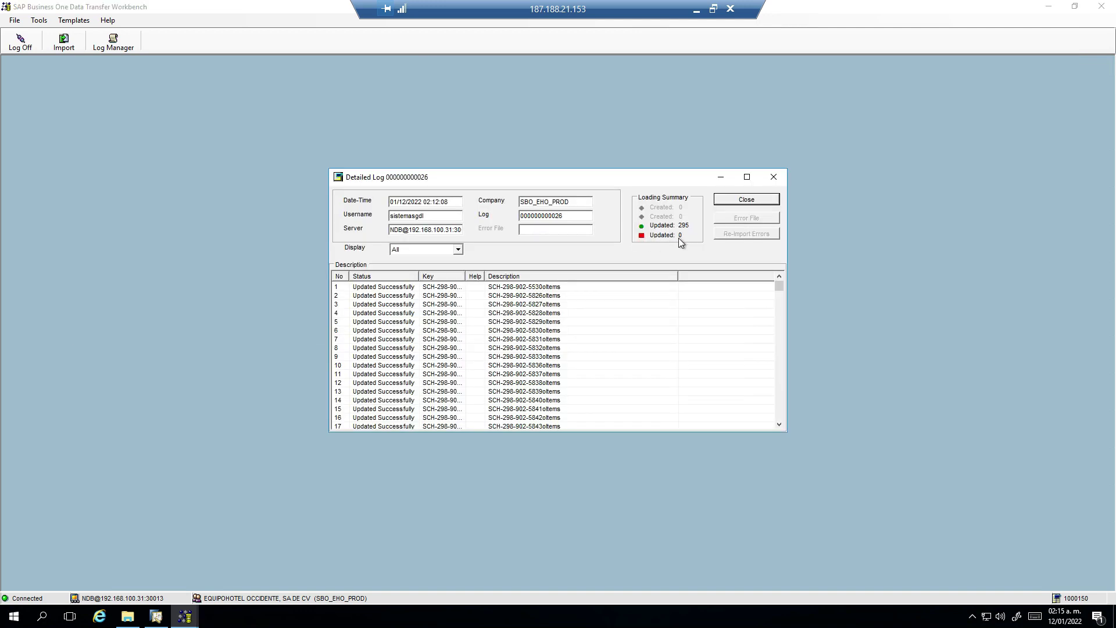
left_click(747, 199)
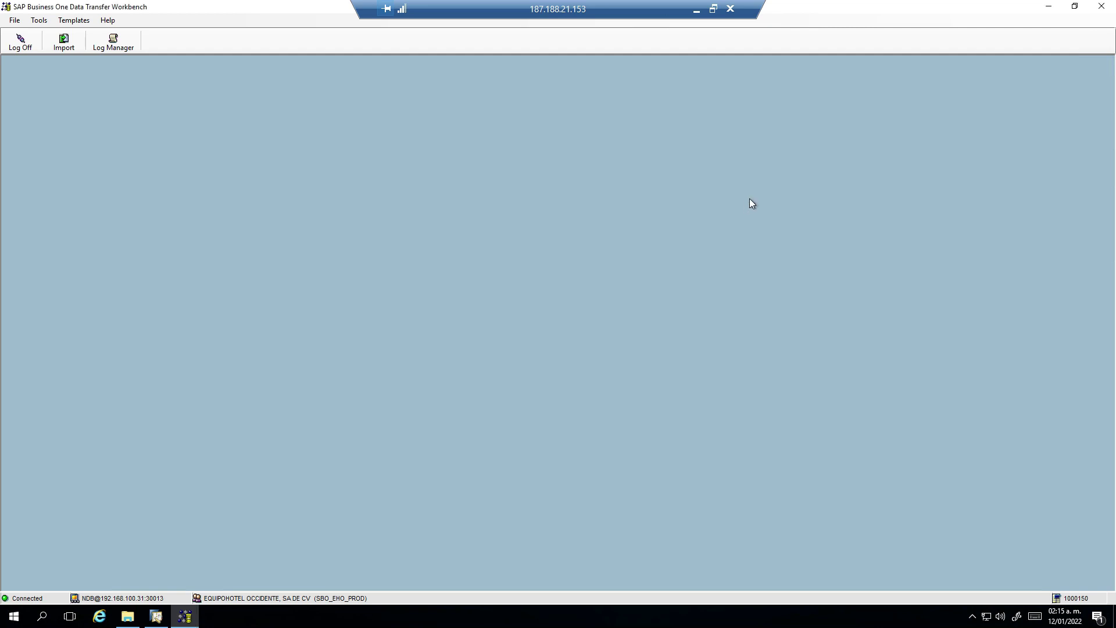
Close Data Transfer Workbench and open the inventory item master data in SAP Business One in find mode.
left_click(1102, 6)
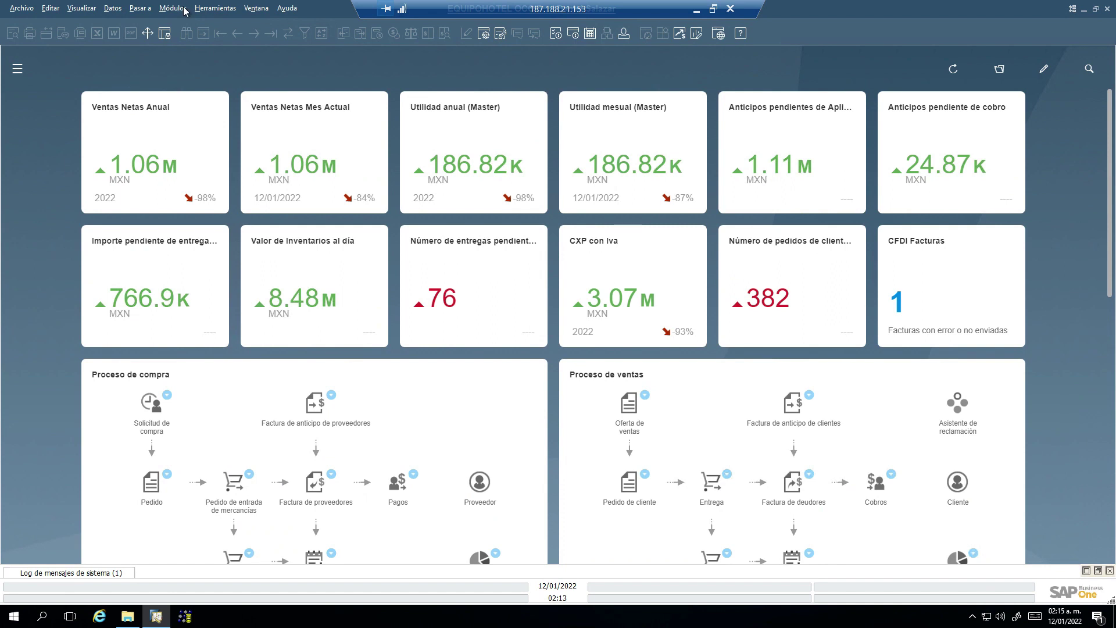
left_click(181, 12)
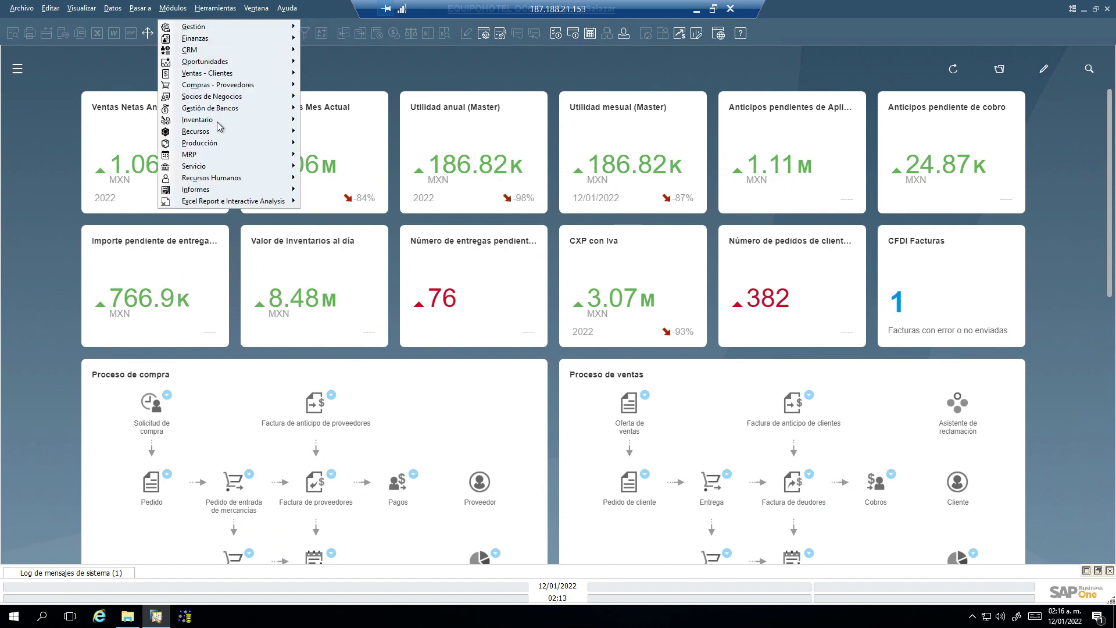
mouse_move(256, 107)
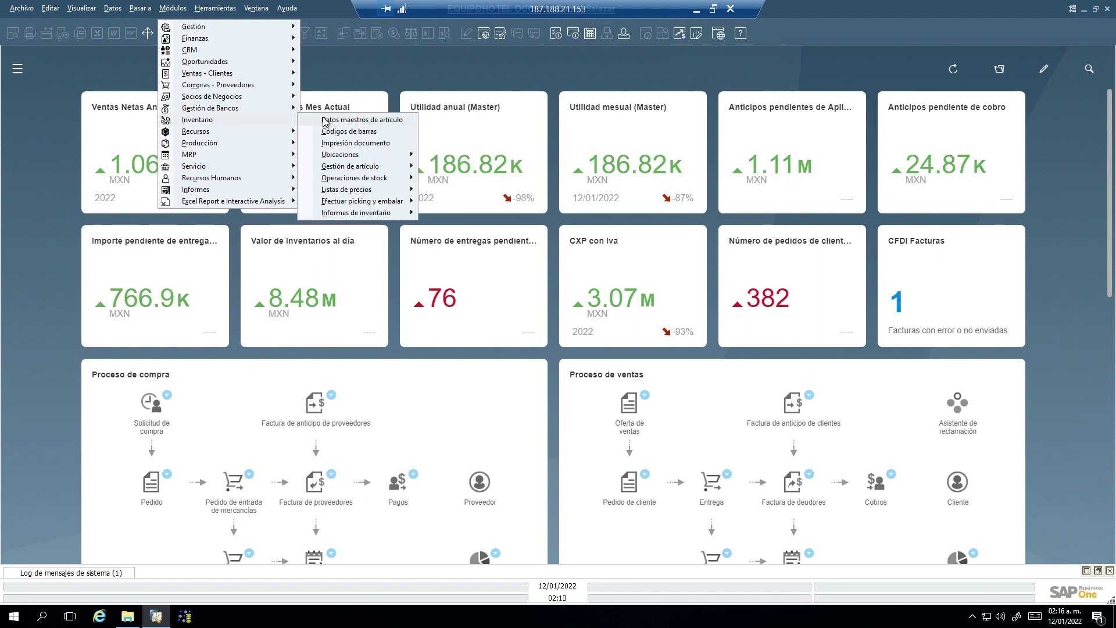
left_click(325, 120)
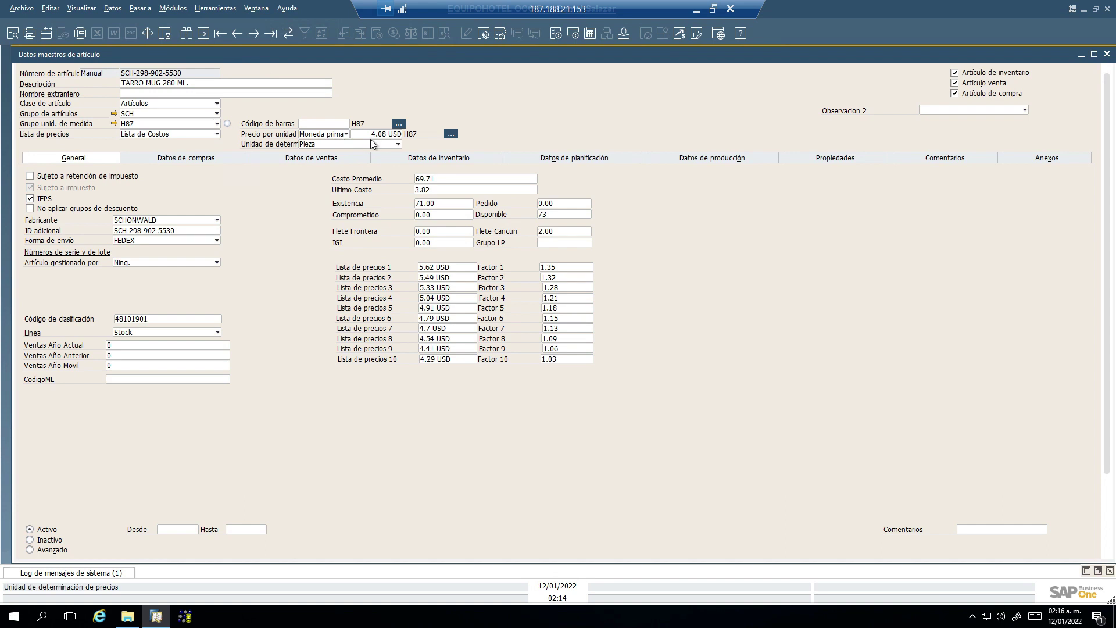
left_click(186, 36)
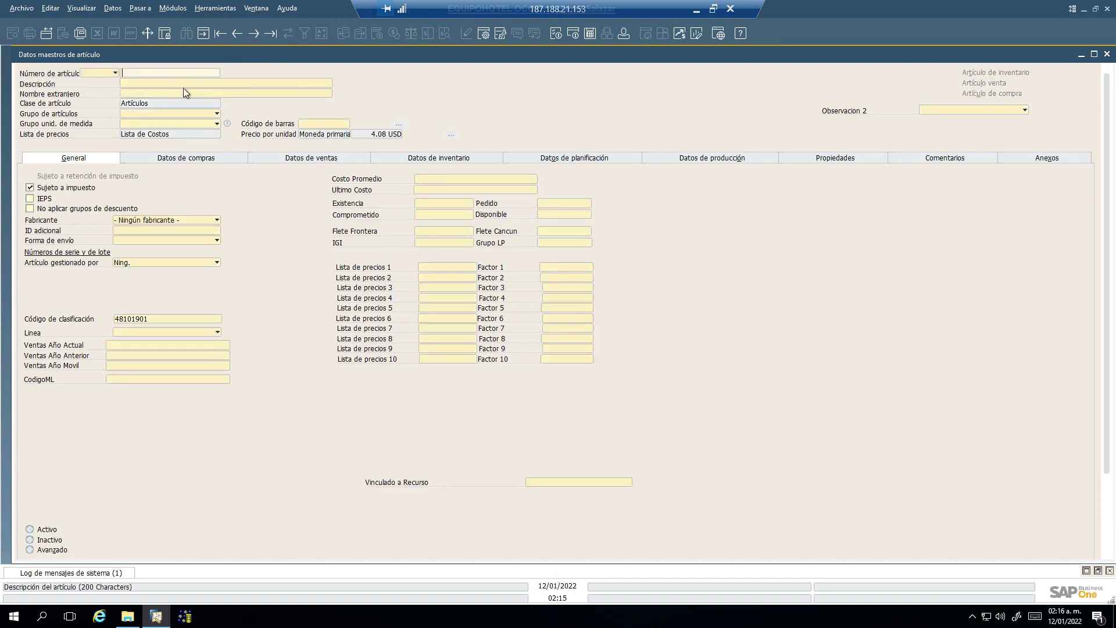